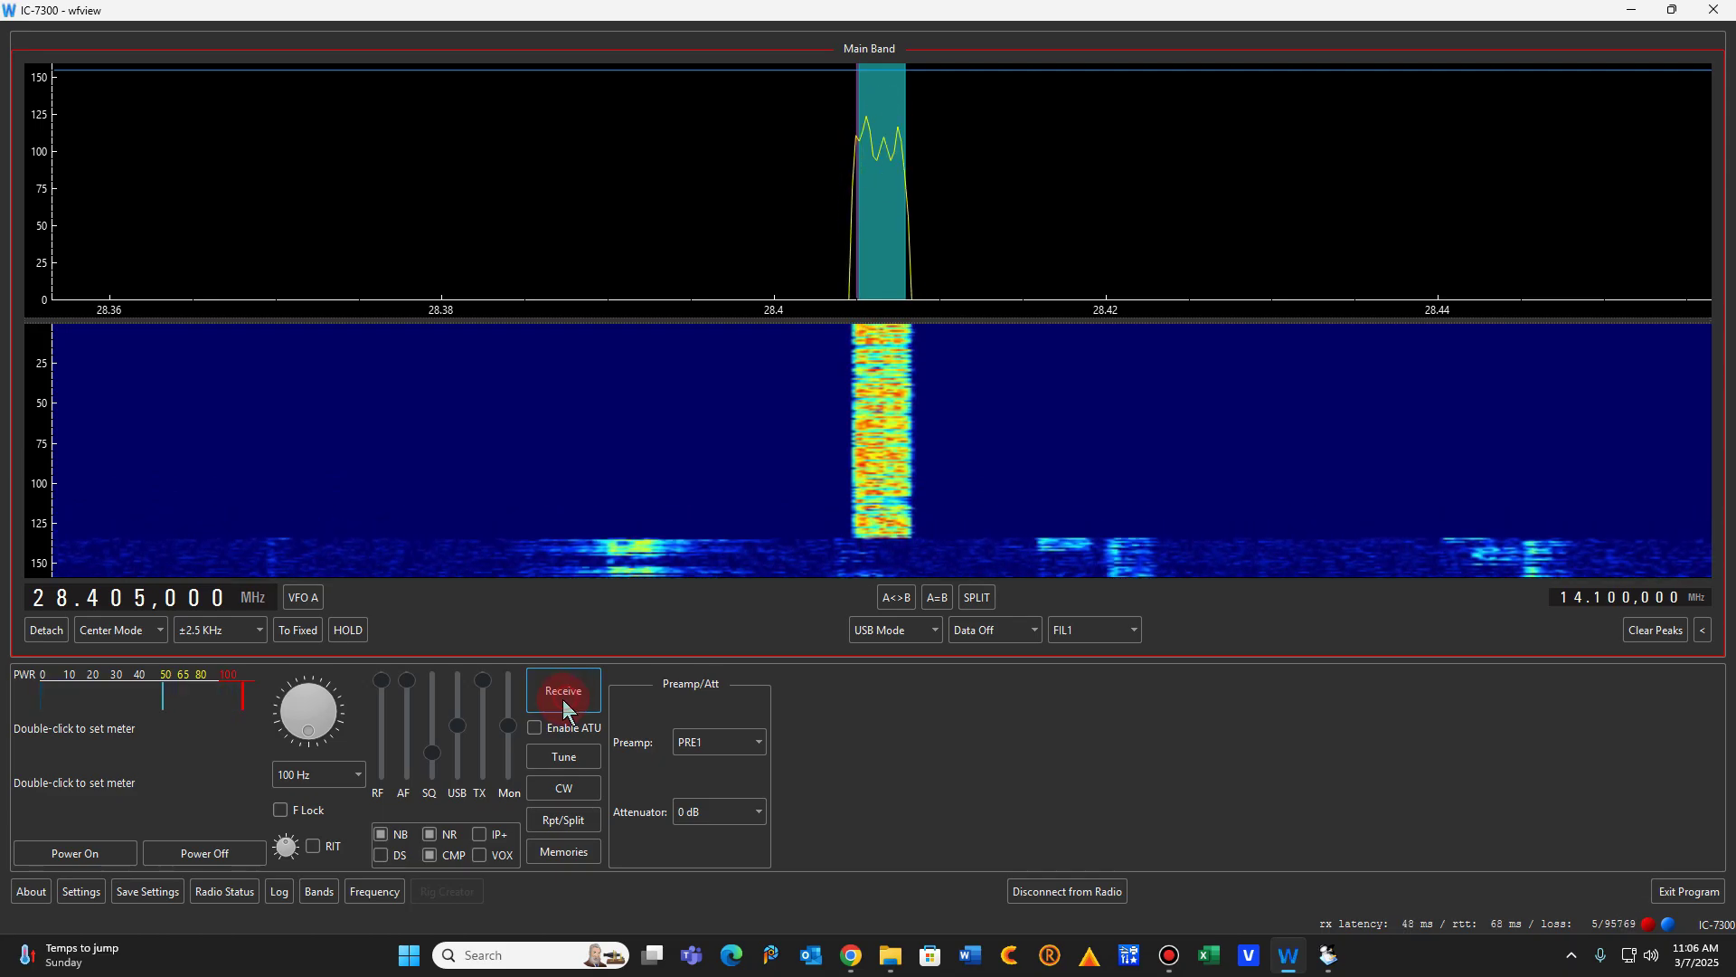
Step: Switch the radio between transmit and receive during the contacts on 28.405 and 28.525 MHz
{"action": "left_click", "coordinate": [563, 696]}
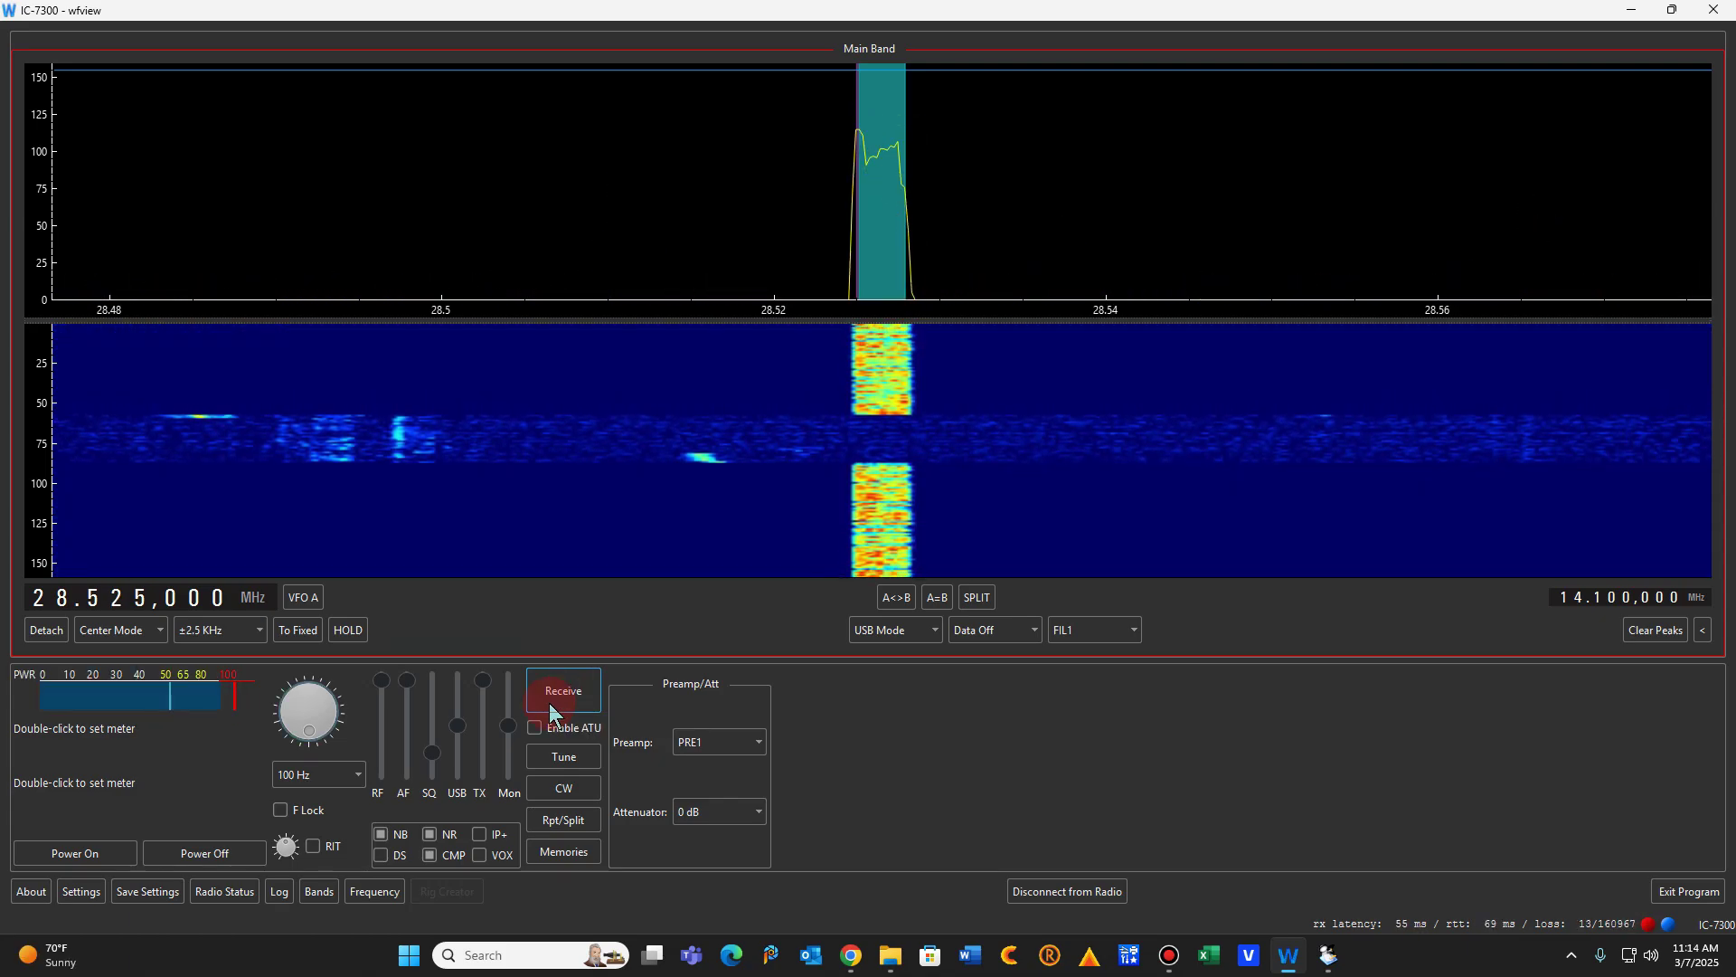
{"action": "left_click", "coordinate": [560, 691]}
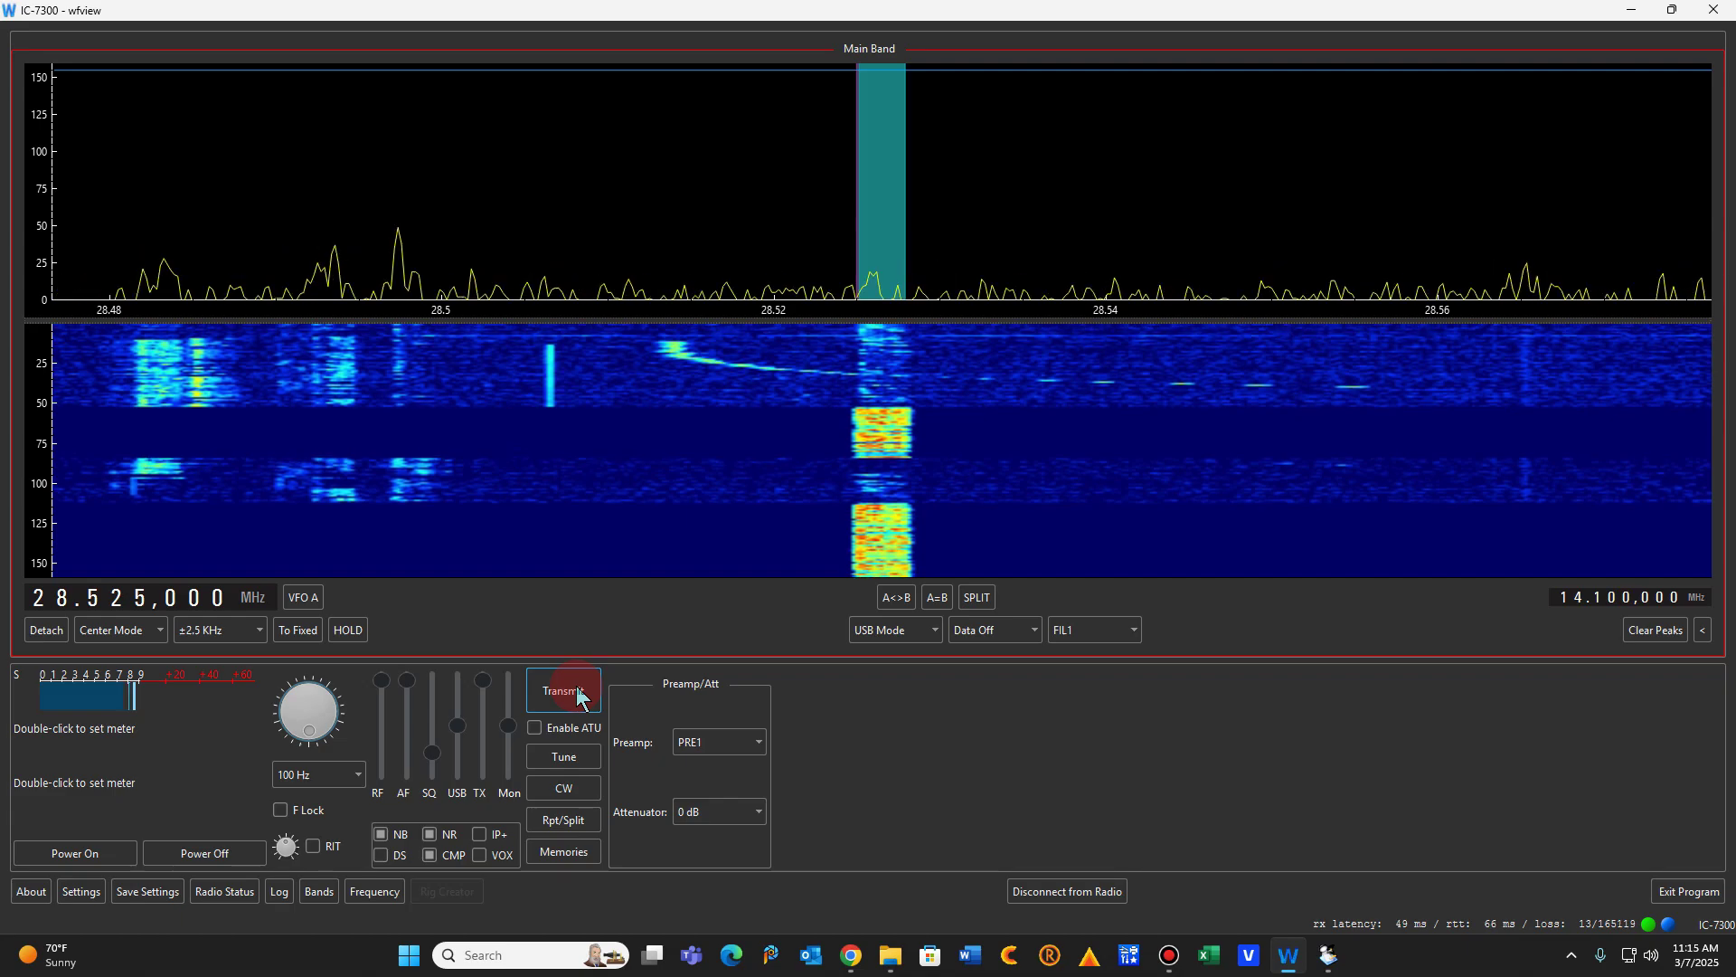
{"action": "left_click", "coordinate": [564, 698]}
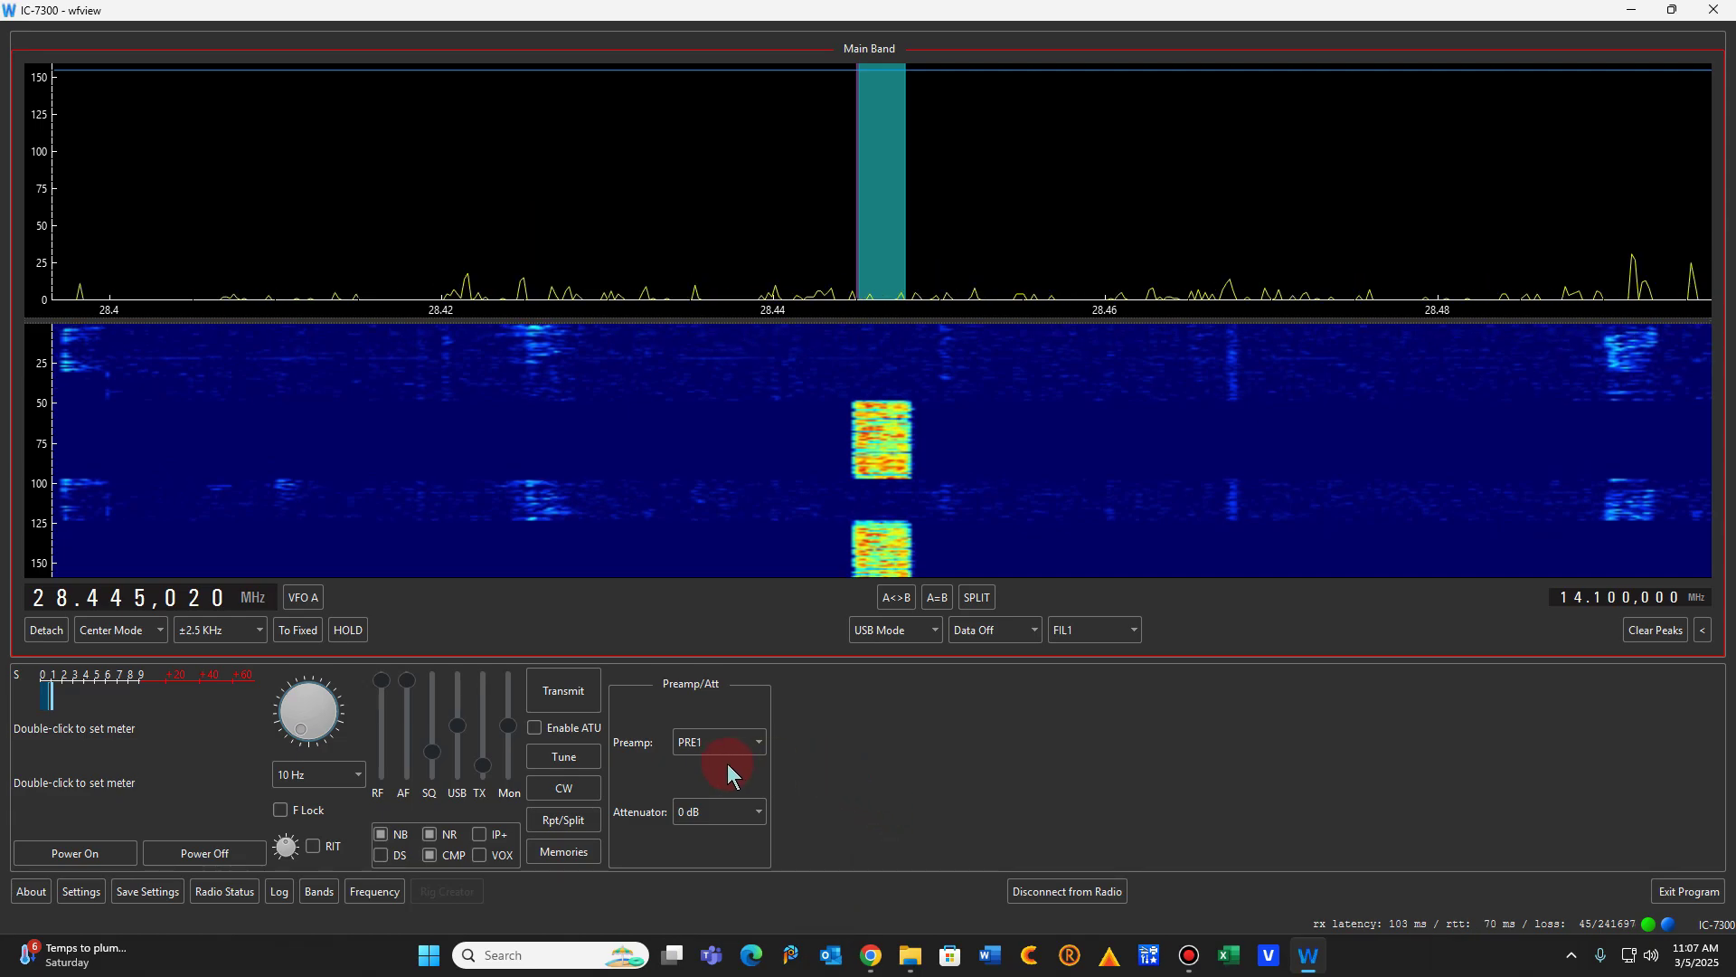
Step: Clear the VFO A frequency and enter 28.460 MHz
{"action": "right_click", "coordinate": [38, 601]}
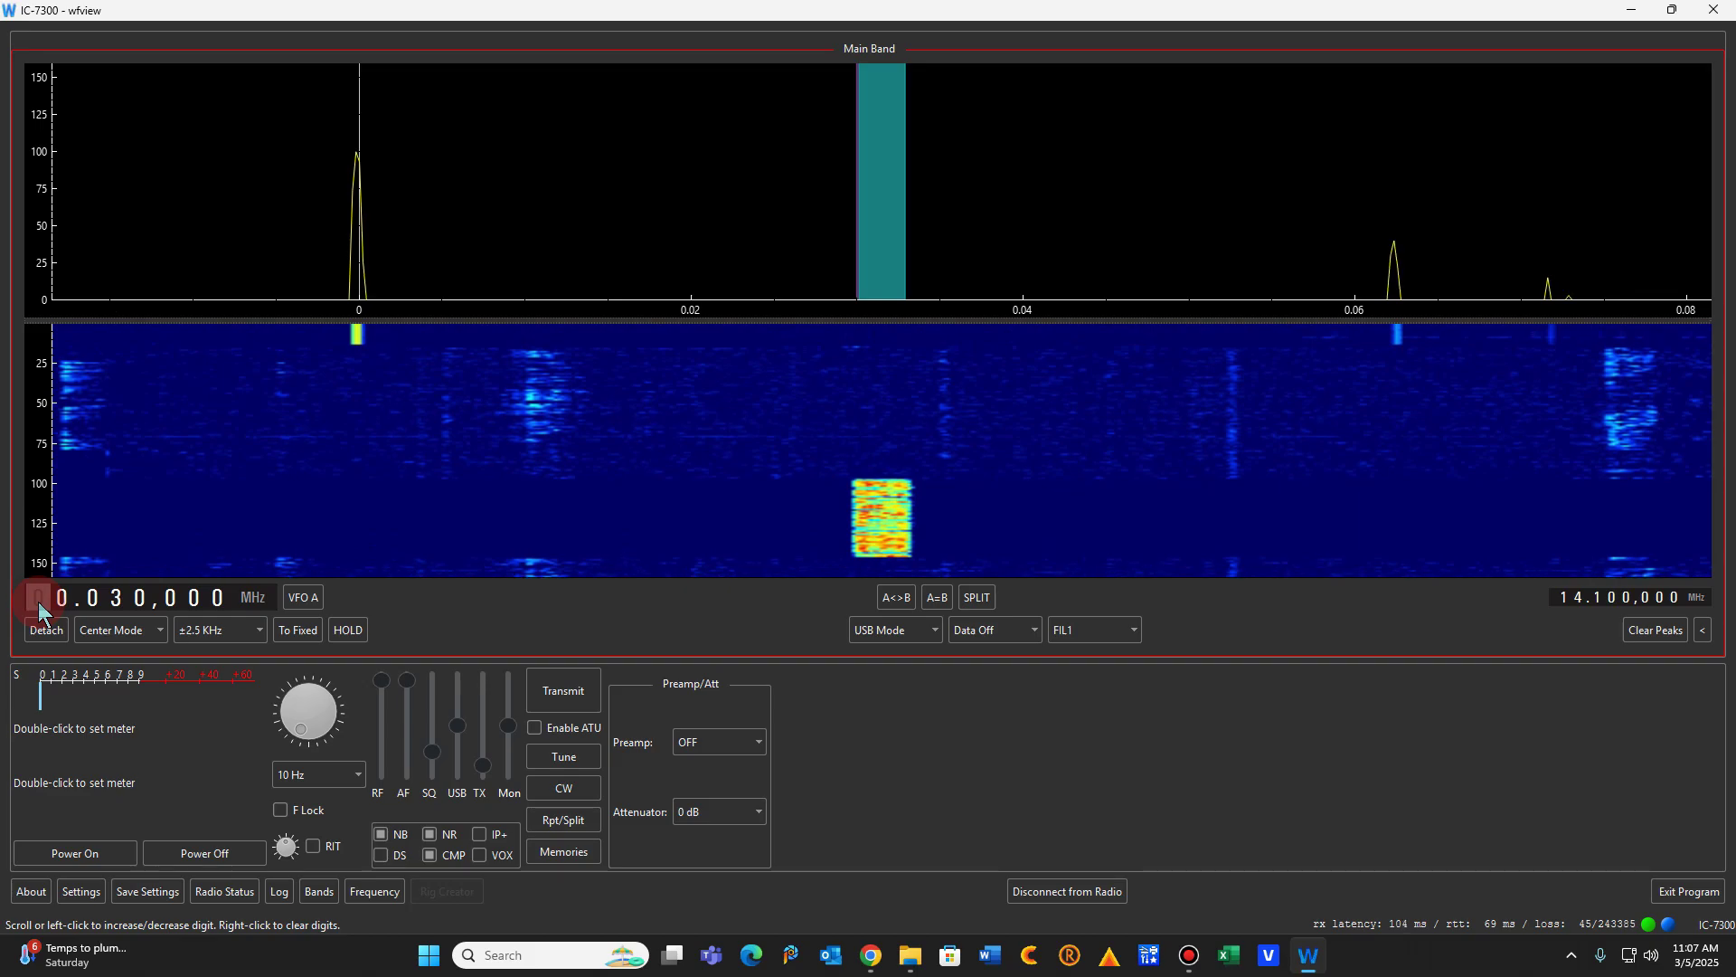
{"action": "type", "text": "28."}
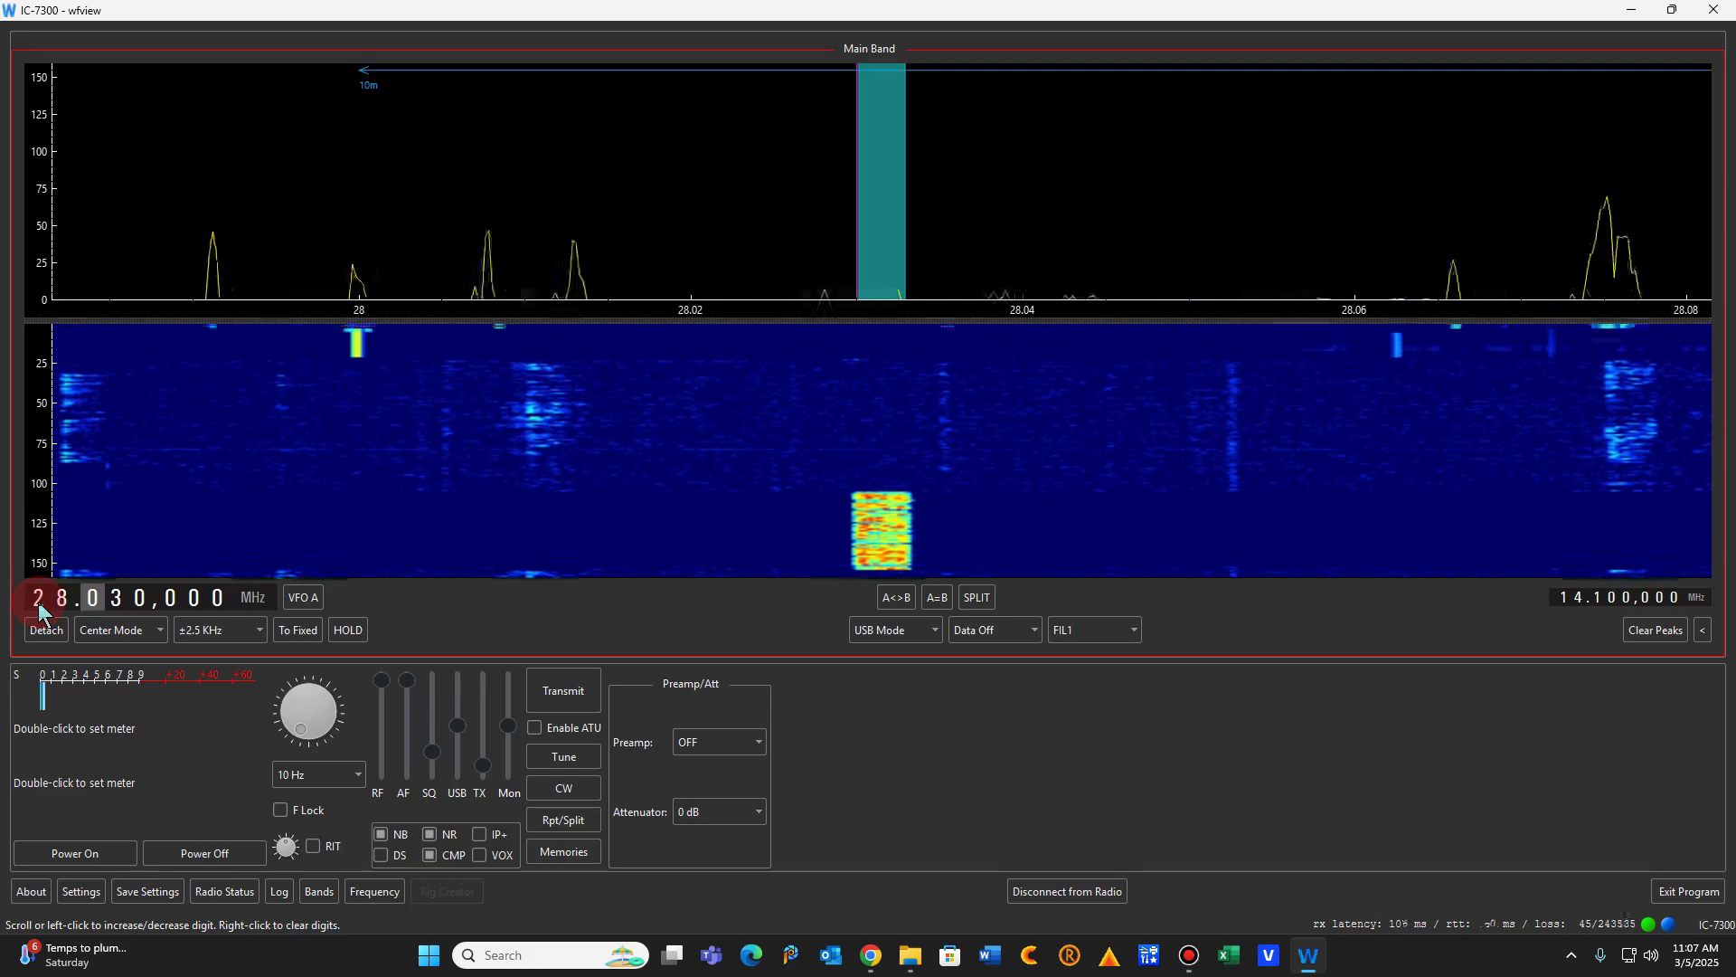
{"action": "type", "text": "460"}
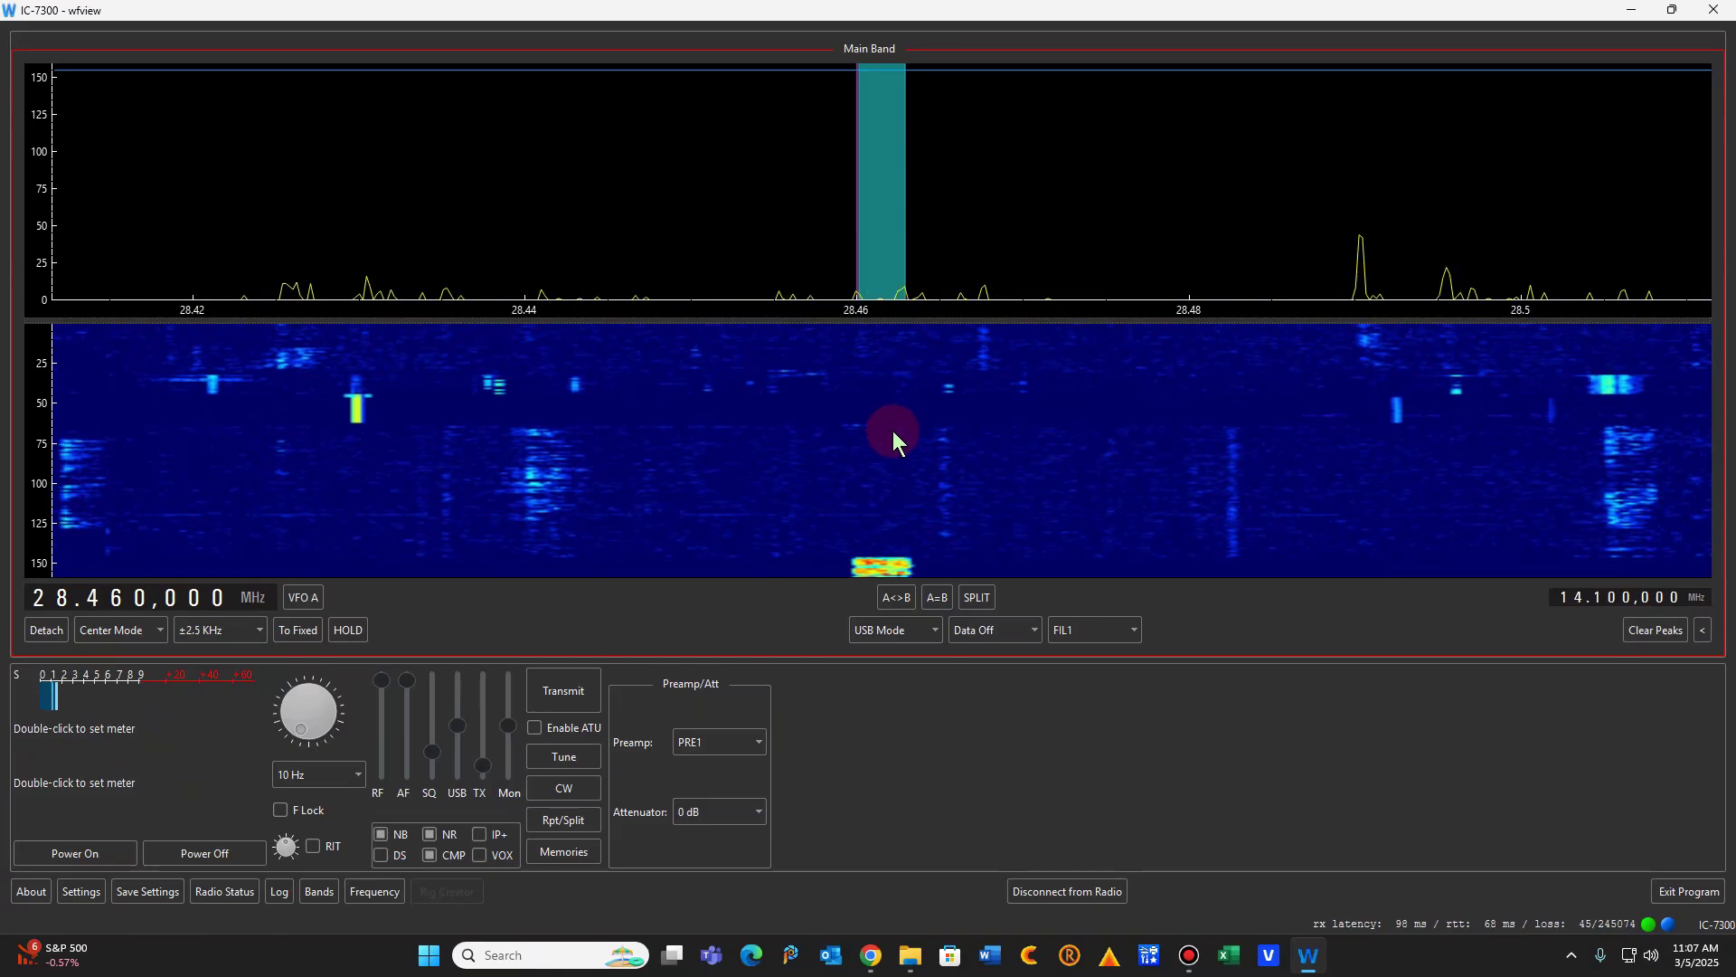
Step: Tune VFO A down to 28.459,770 MHz in 10 Hz steps
{"action": "scroll", "coordinate": [301, 733], "scroll_direction": "up", "scroll_amount": 1}
{"action": "scroll", "coordinate": [301, 734], "scroll_direction": "down", "scroll_amount": 7}
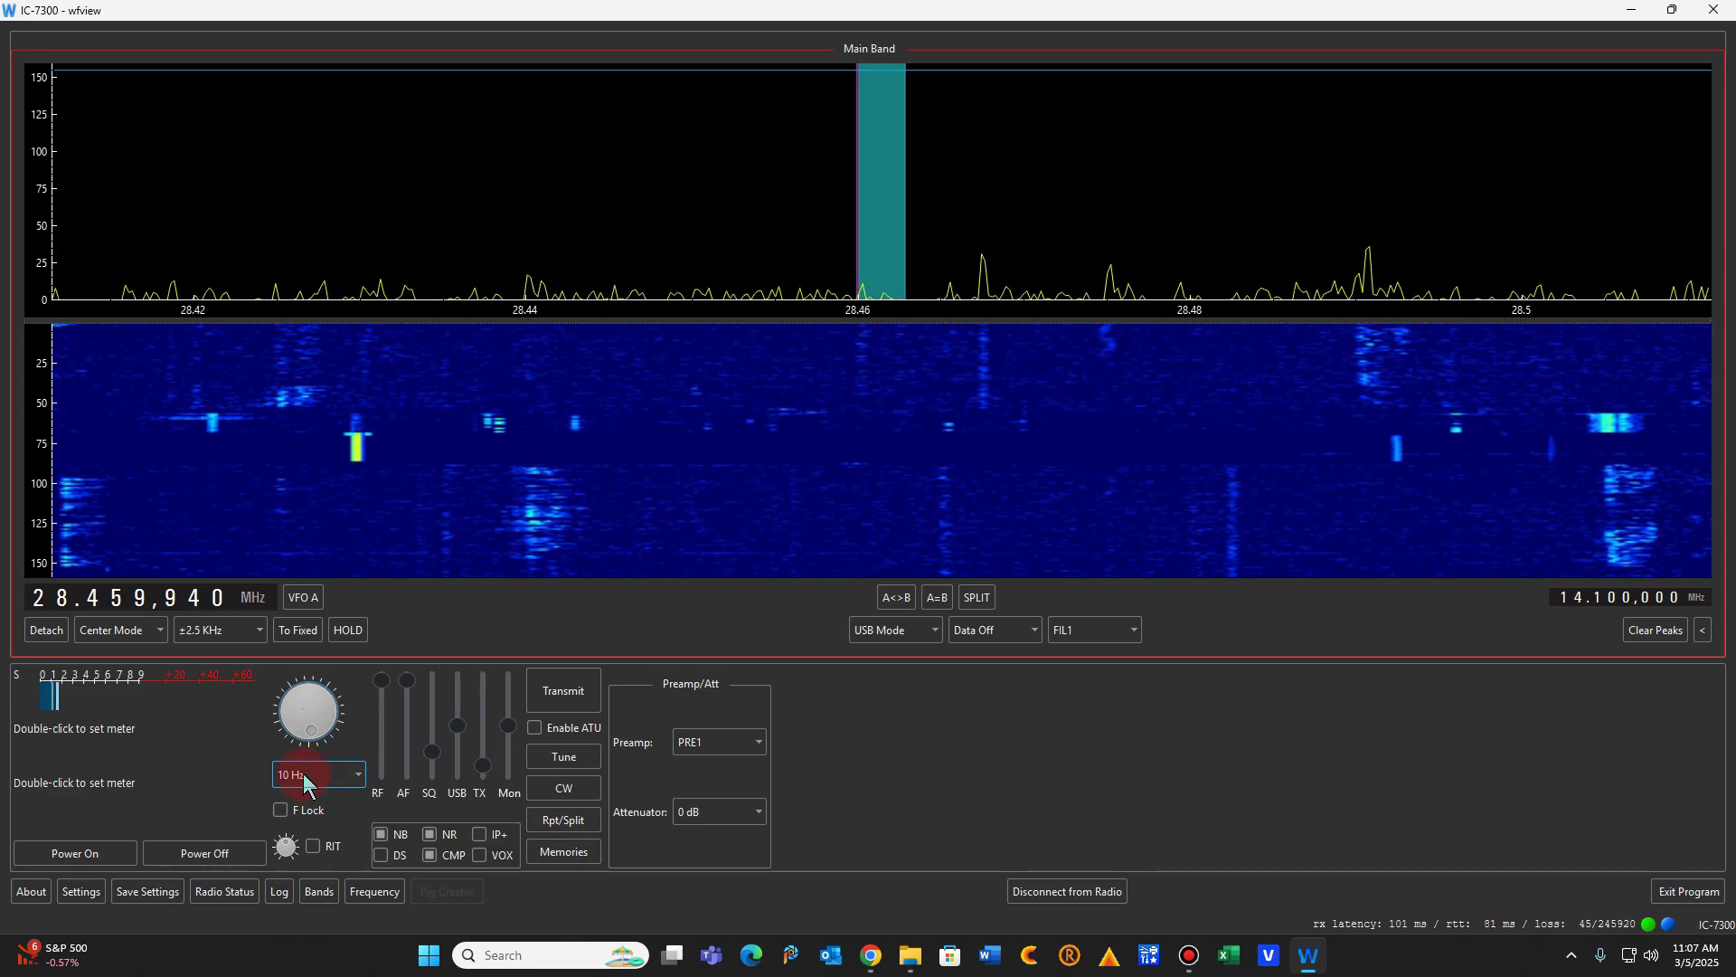
{"action": "scroll", "coordinate": [314, 737], "scroll_direction": "down", "scroll_amount": 1}
{"action": "mouse_move", "coordinate": [314, 744]}
{"action": "left_mouse_down"}
{"action": "mouse_move", "coordinate": [286, 725]}
{"action": "mouse_move", "coordinate": [301, 743]}
{"action": "mouse_move", "coordinate": [307, 710]}
{"action": "mouse_move", "coordinate": [285, 715]}
{"action": "mouse_move", "coordinate": [326, 742]}
{"action": "left_mouse_up"}
Step: Set the tuning step to 1 Hz and tune VFO A up to 28.459,807 MHz
{"action": "left_click", "coordinate": [358, 775]}
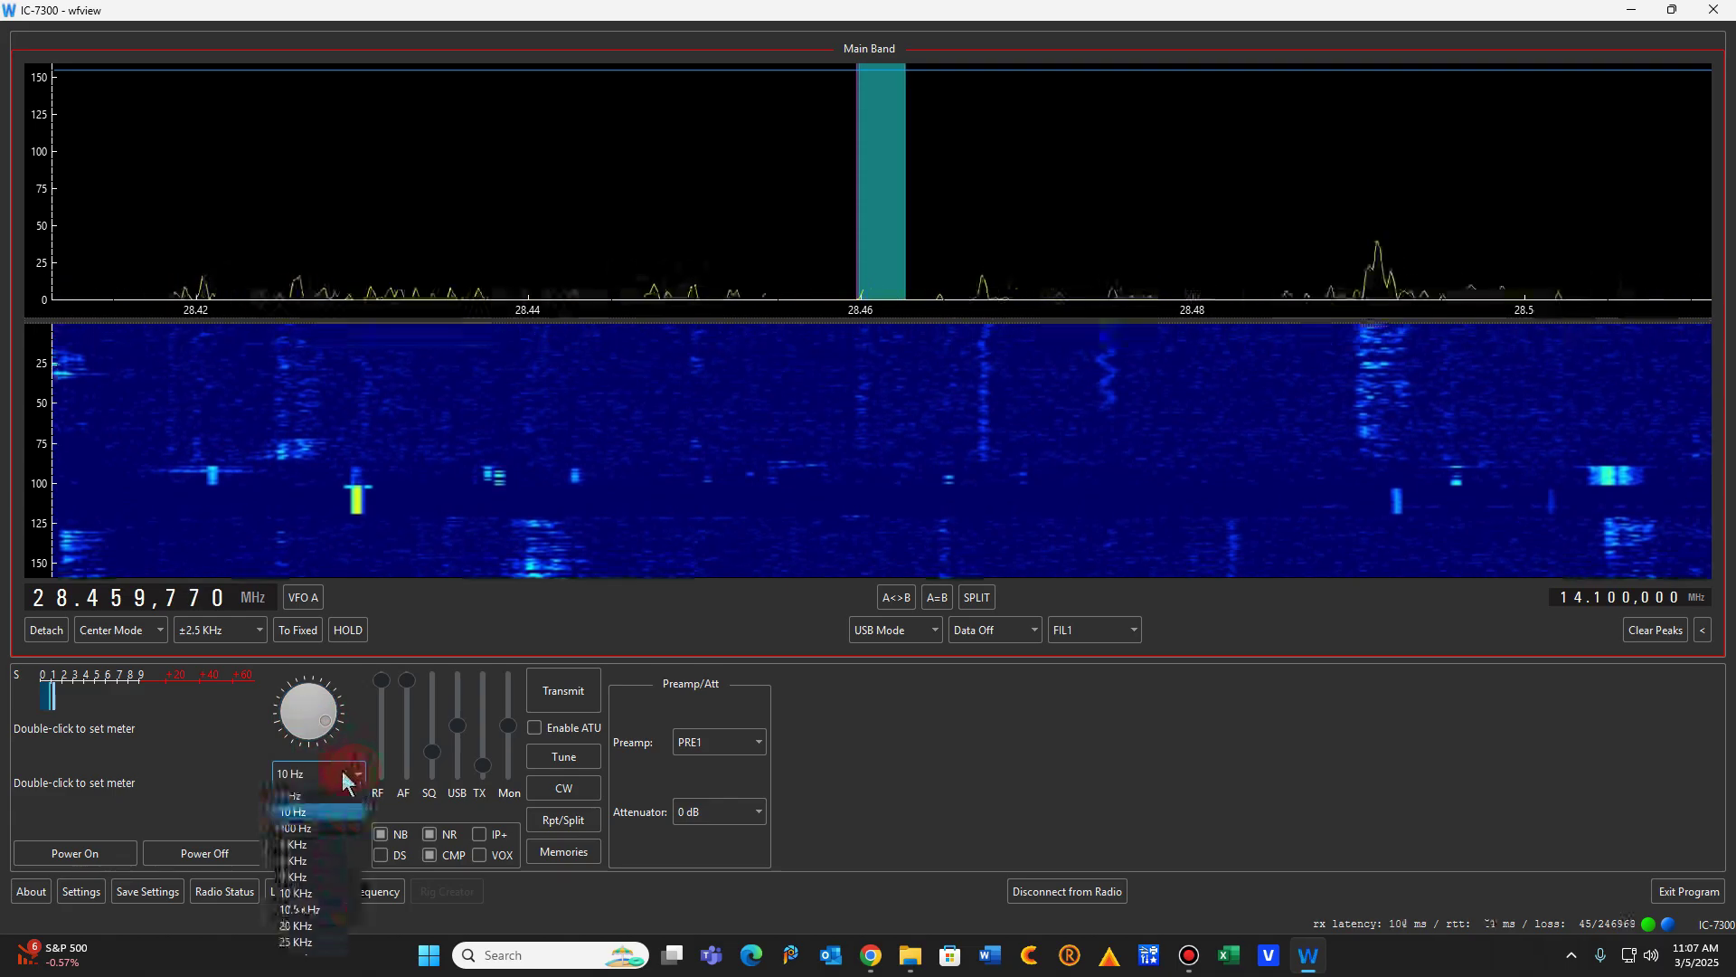
{"action": "left_click", "coordinate": [325, 790]}
{"action": "left_click_drag", "start_coordinate": [327, 718], "coordinate": [285, 721]}
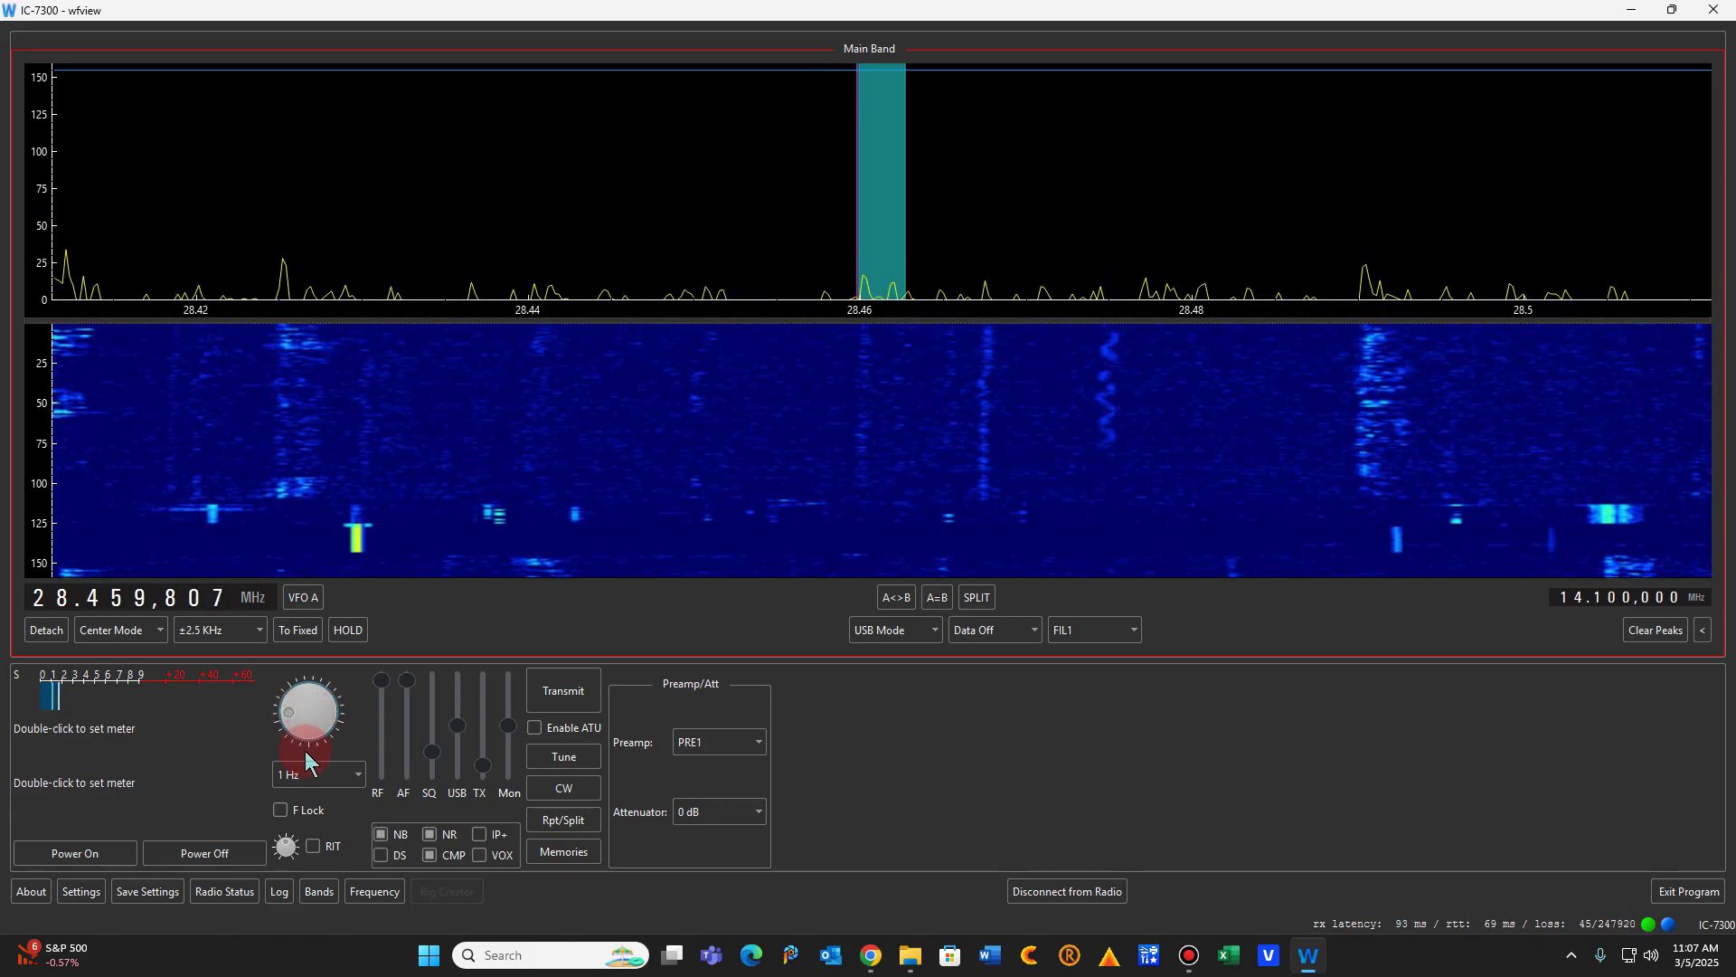
Step: Try coarser tuning steps from 10 Hz up to 1 kHz and tune VFO A to 28.466 MHz
{"action": "left_click", "coordinate": [357, 775]}
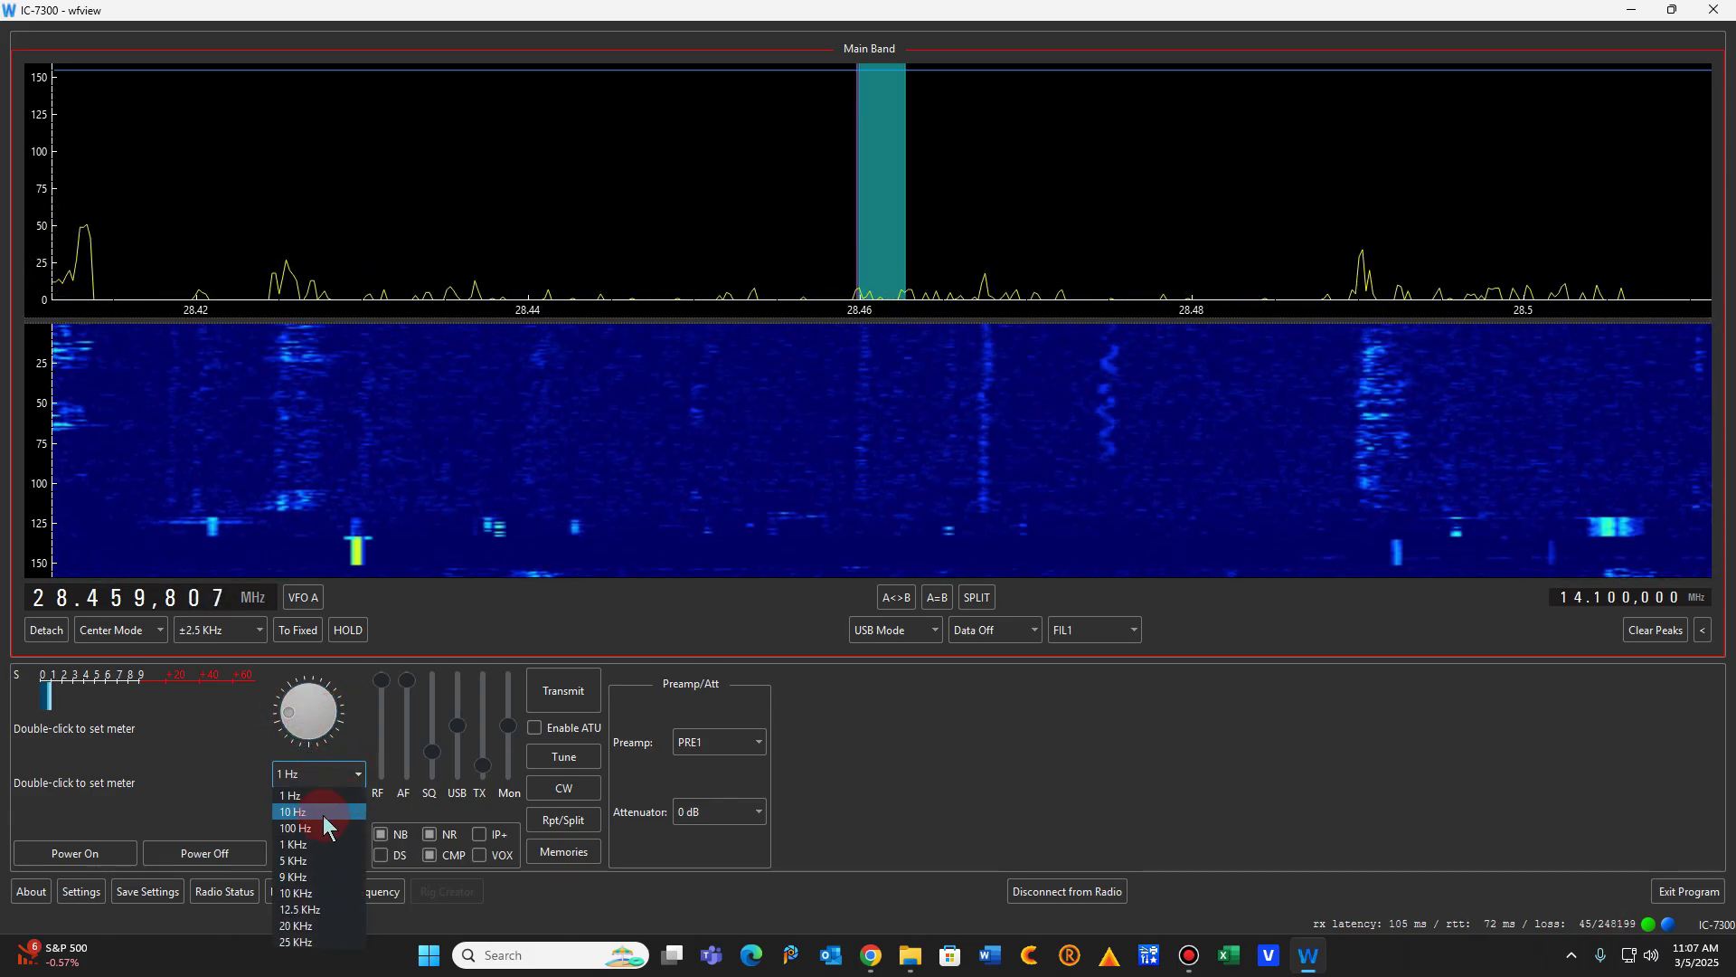
{"action": "left_click", "coordinate": [325, 823]}
{"action": "mouse_move", "coordinate": [301, 726]}
{"action": "left_mouse_down"}
{"action": "mouse_move", "coordinate": [310, 742]}
{"action": "mouse_move", "coordinate": [302, 709]}
{"action": "left_mouse_up"}
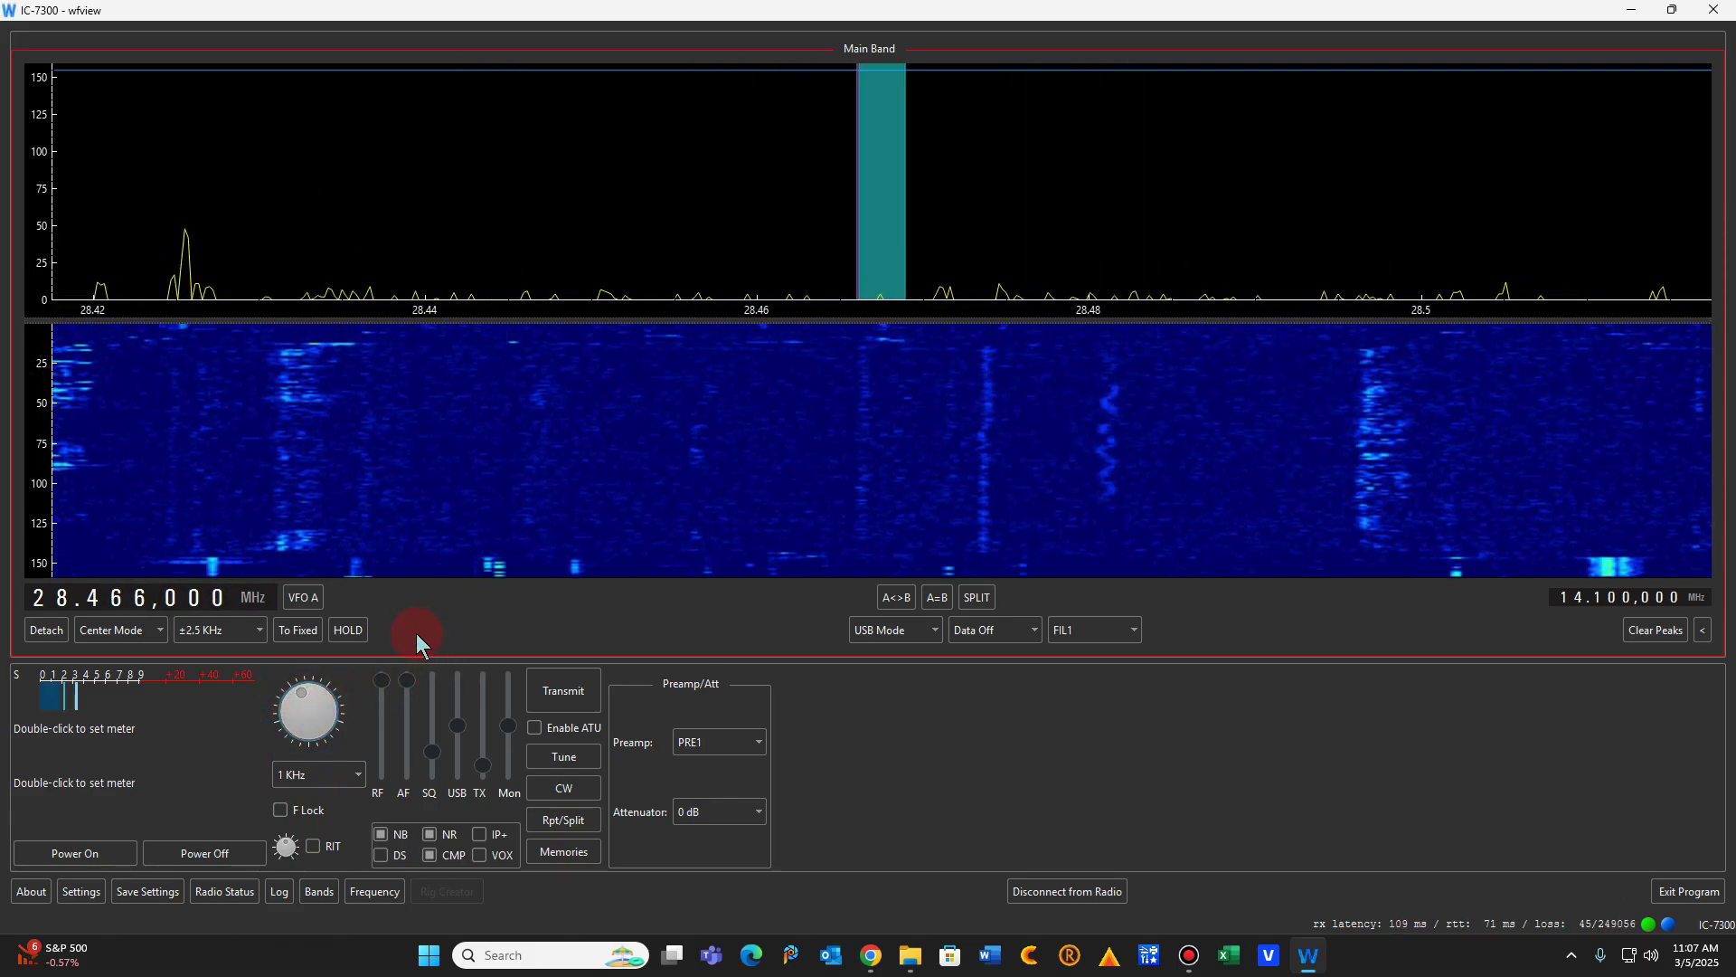
Step: Jump to 28.433 MHz on the spectrum and tune down to 28.420 MHz
{"action": "left_click", "coordinate": [317, 203]}
{"action": "left_click", "coordinate": [316, 202]}
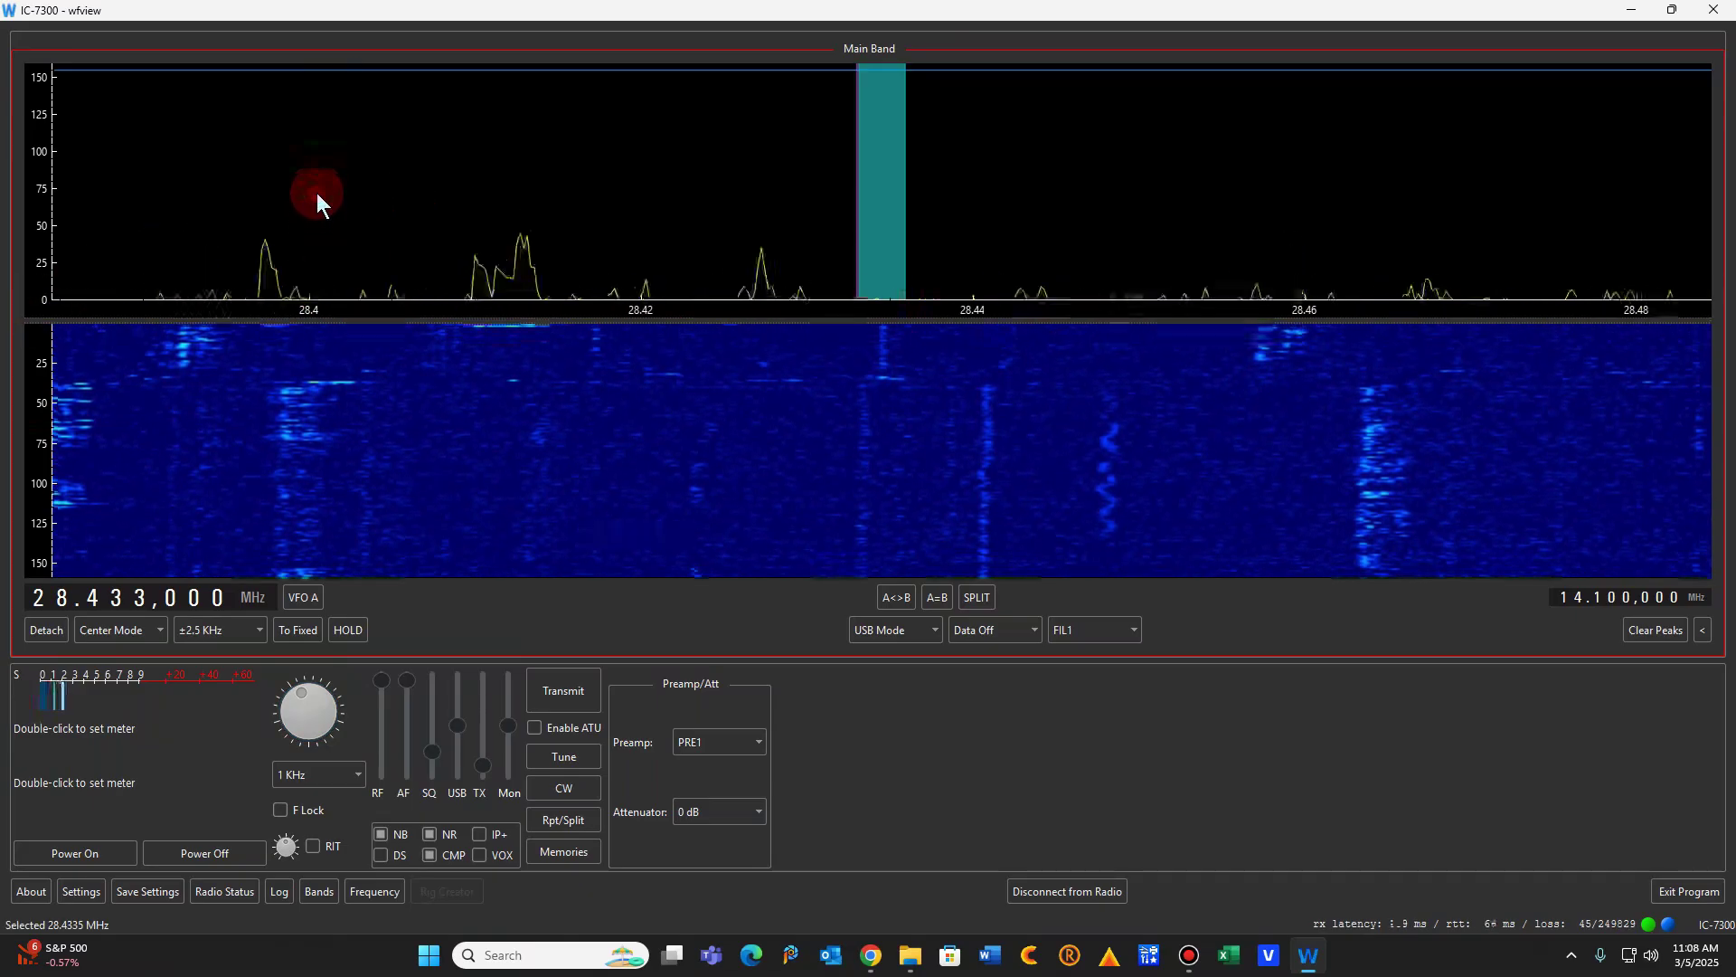
{"action": "scroll", "coordinate": [302, 709], "scroll_direction": "down", "scroll_amount": 13}
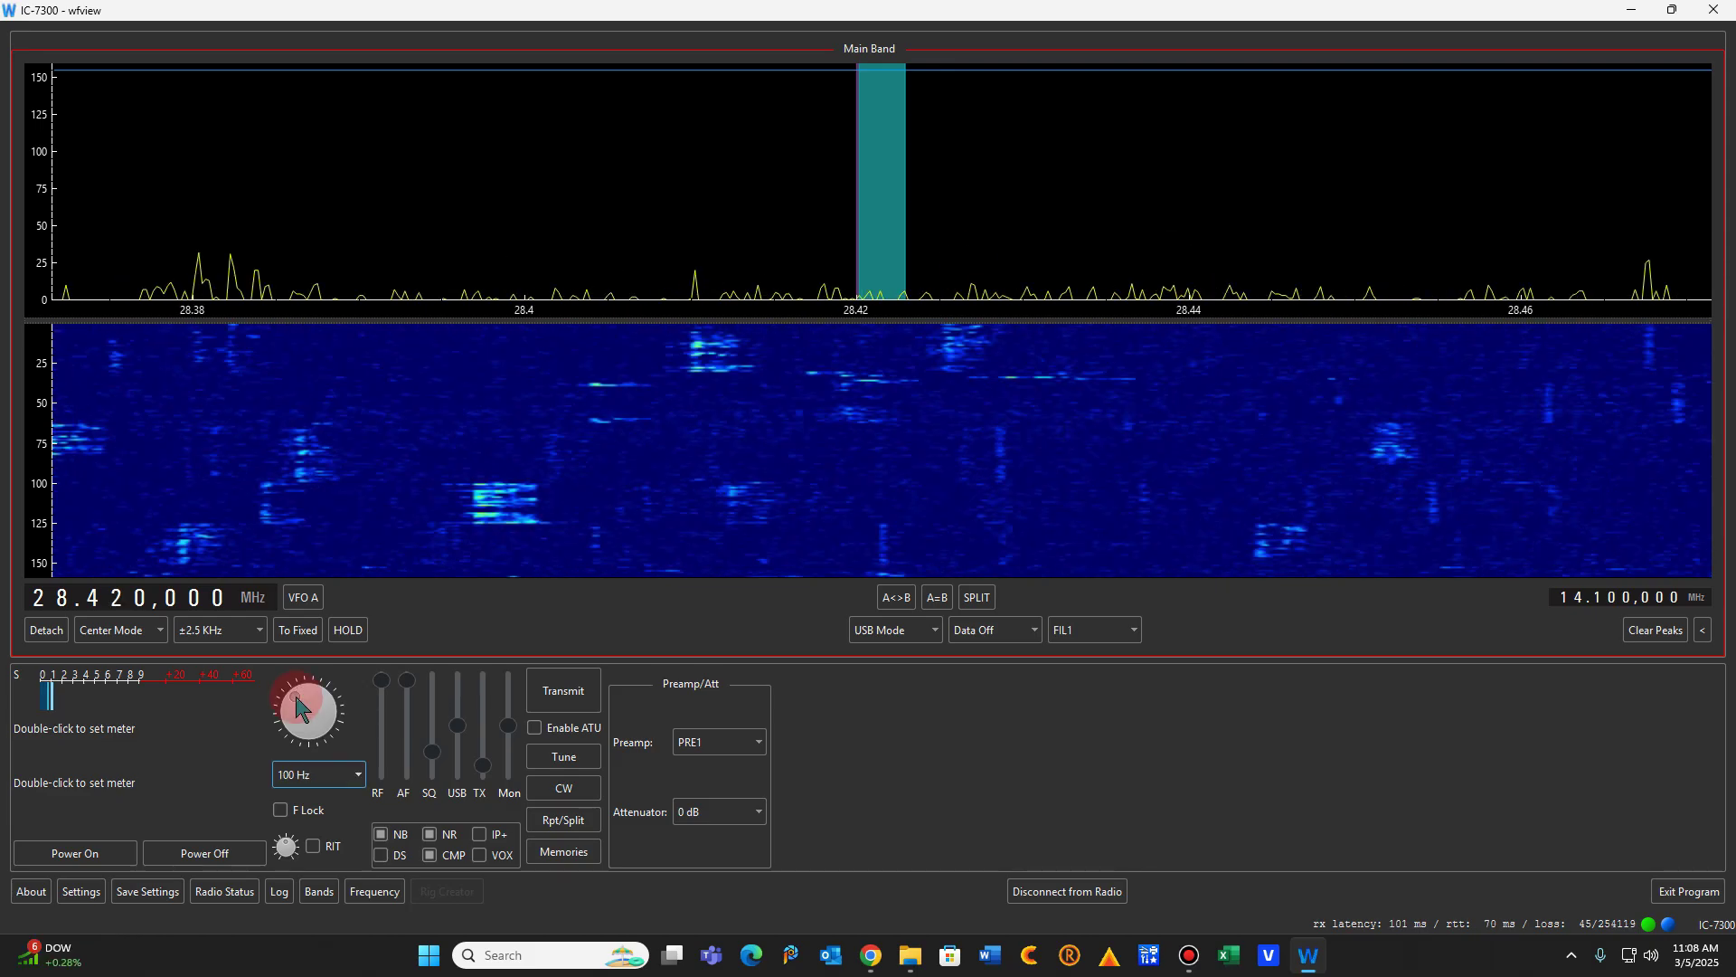
Step: Tune VFO A down to 28.409,800 MHz in 100 Hz steps
{"action": "scroll", "coordinate": [346, 775], "scroll_direction": "up", "scroll_amount": 1}
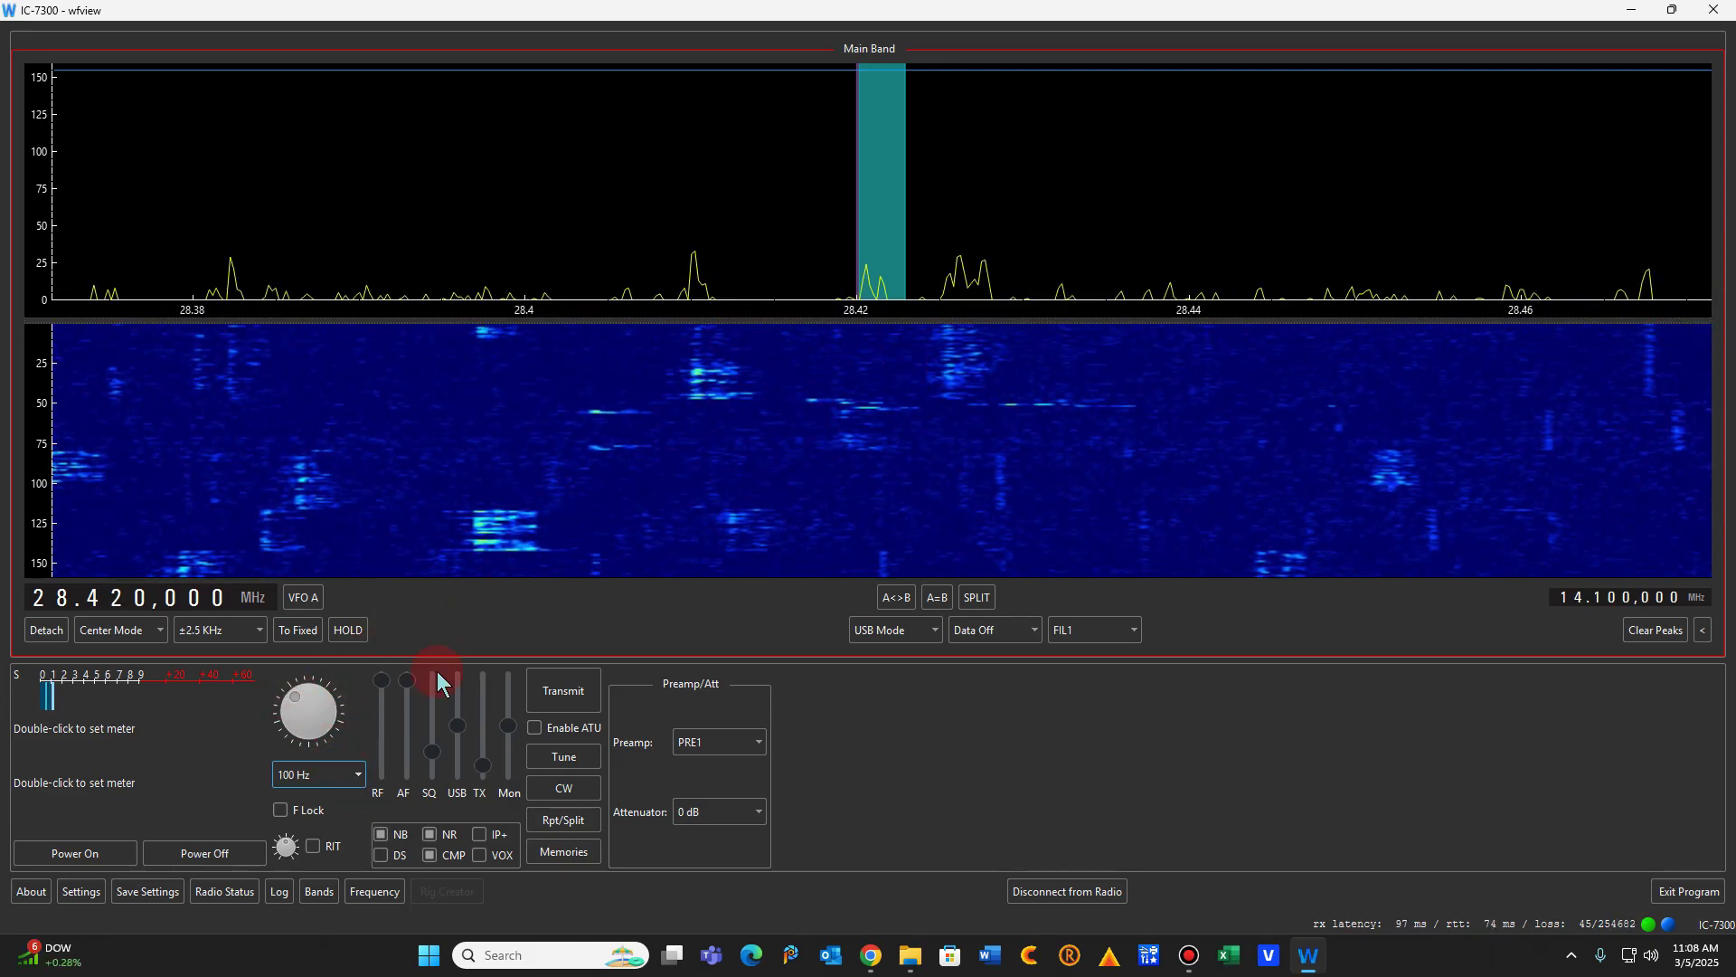
{"action": "scroll", "coordinate": [299, 710], "scroll_direction": "down", "scroll_amount": 4}
{"action": "left_click_drag", "start_coordinate": [296, 708], "coordinate": [336, 684]}
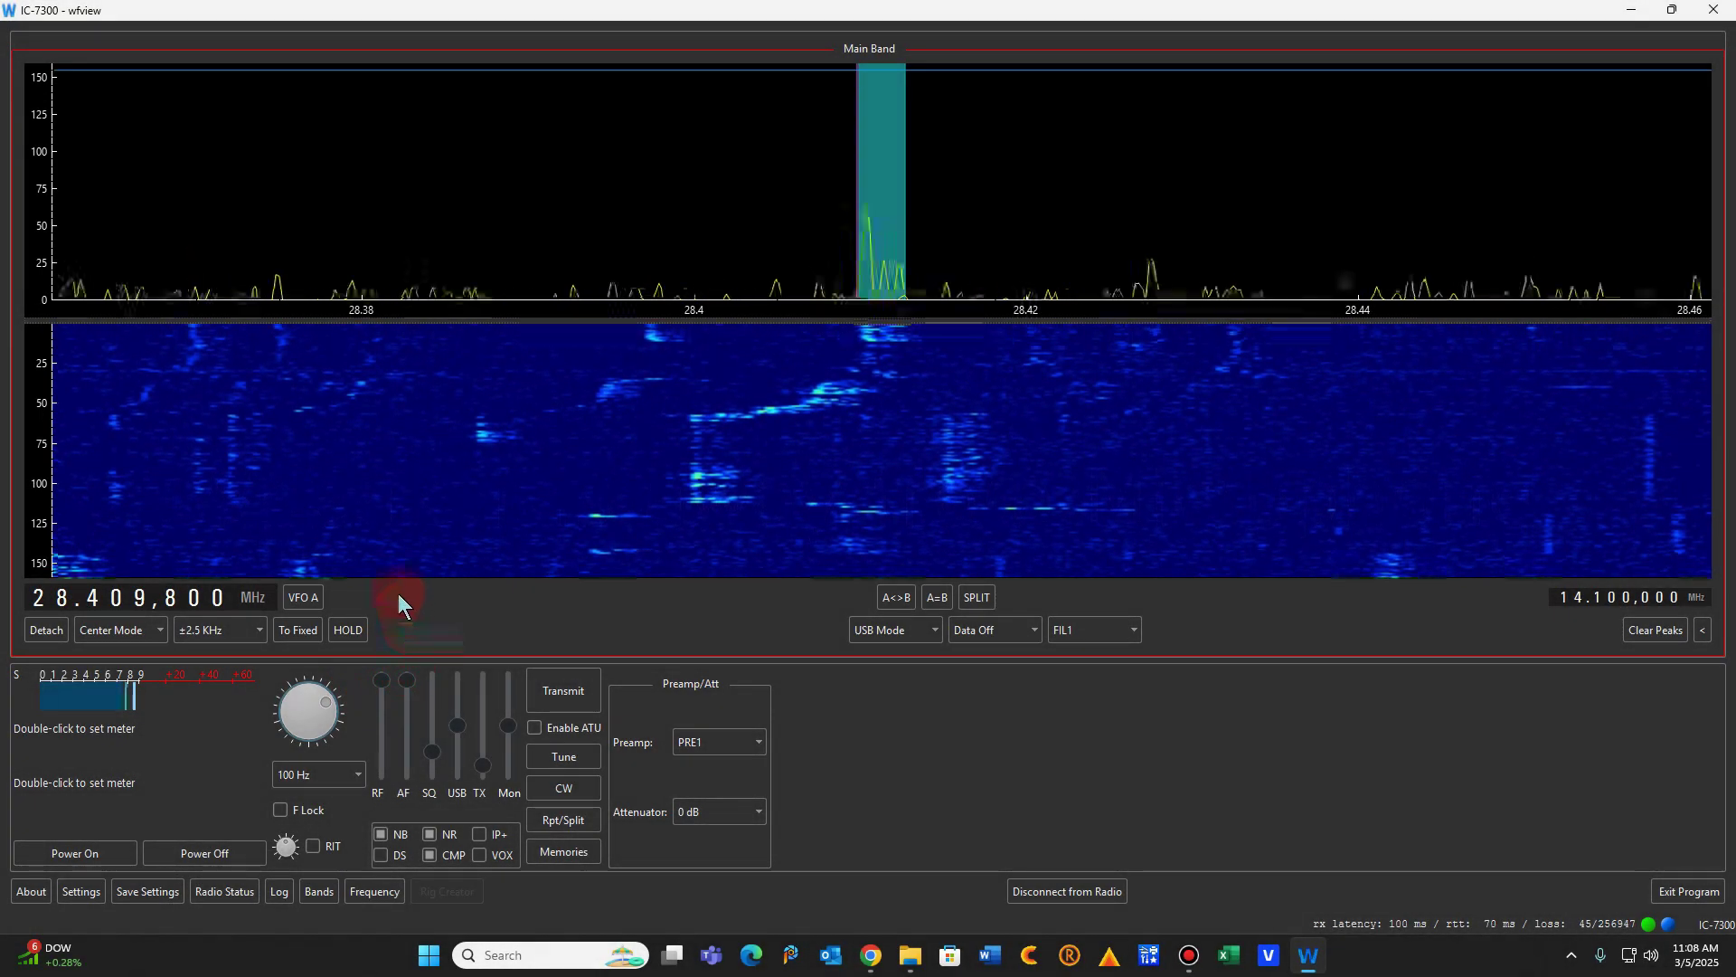
Step: Set the tuning step to 10 Hz and fine-tune VFO A onto the signal near 28.410 MHz
{"action": "left_click", "coordinate": [358, 778]}
{"action": "left_click", "coordinate": [312, 810]}
{"action": "left_click_drag", "start_coordinate": [318, 717], "coordinate": [327, 719]}
{"action": "scroll", "coordinate": [327, 721], "scroll_direction": "up", "scroll_amount": 8}
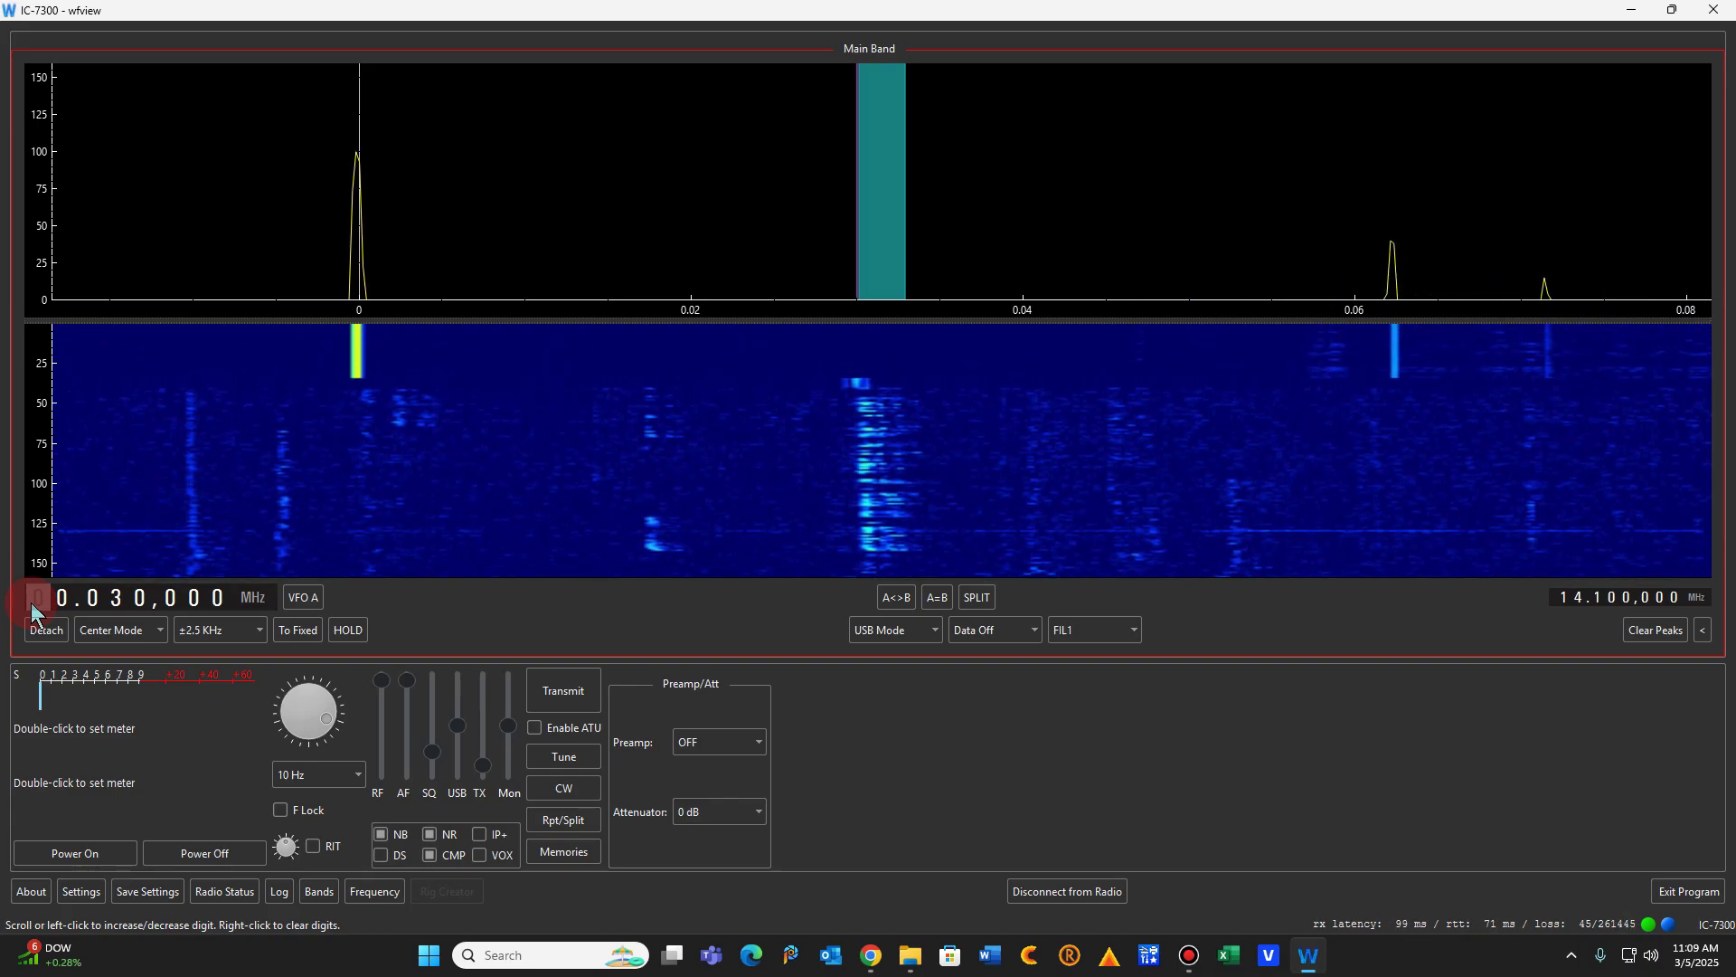
Step: Enter 14.300 MHz for VFO A and hop to 14.283,740 and 14.309,480 MHz using the waterfall
{"action": "type", "text": "14.300"}
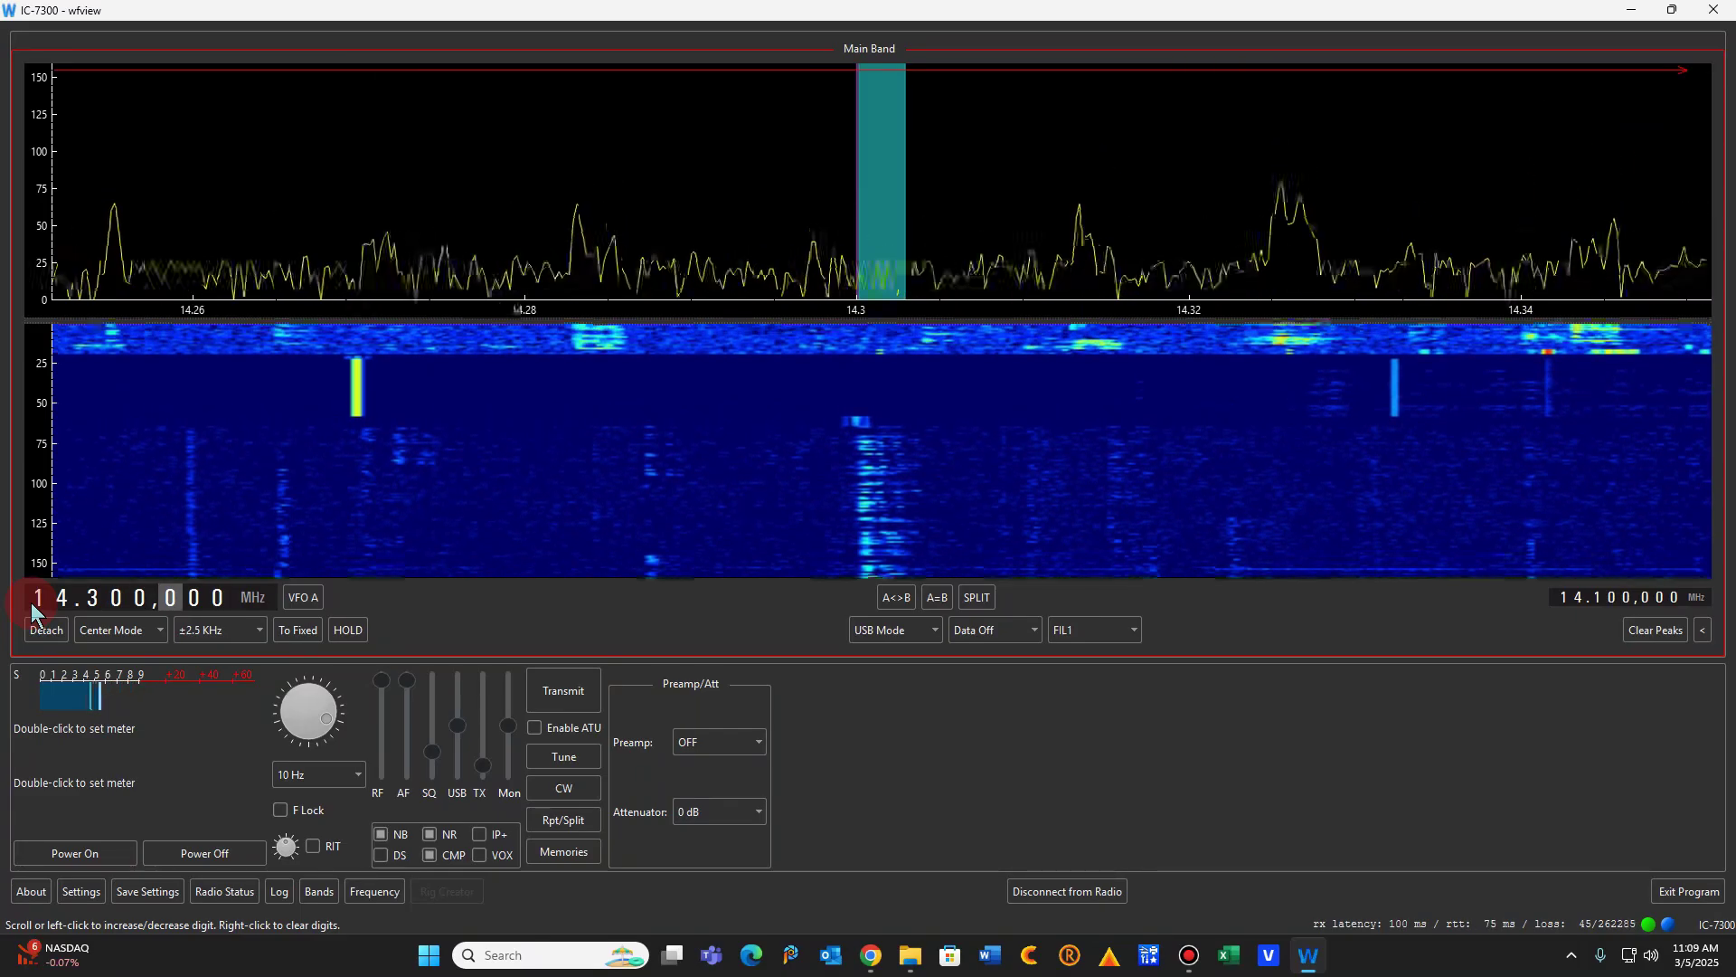
{"action": "left_click", "coordinate": [588, 349]}
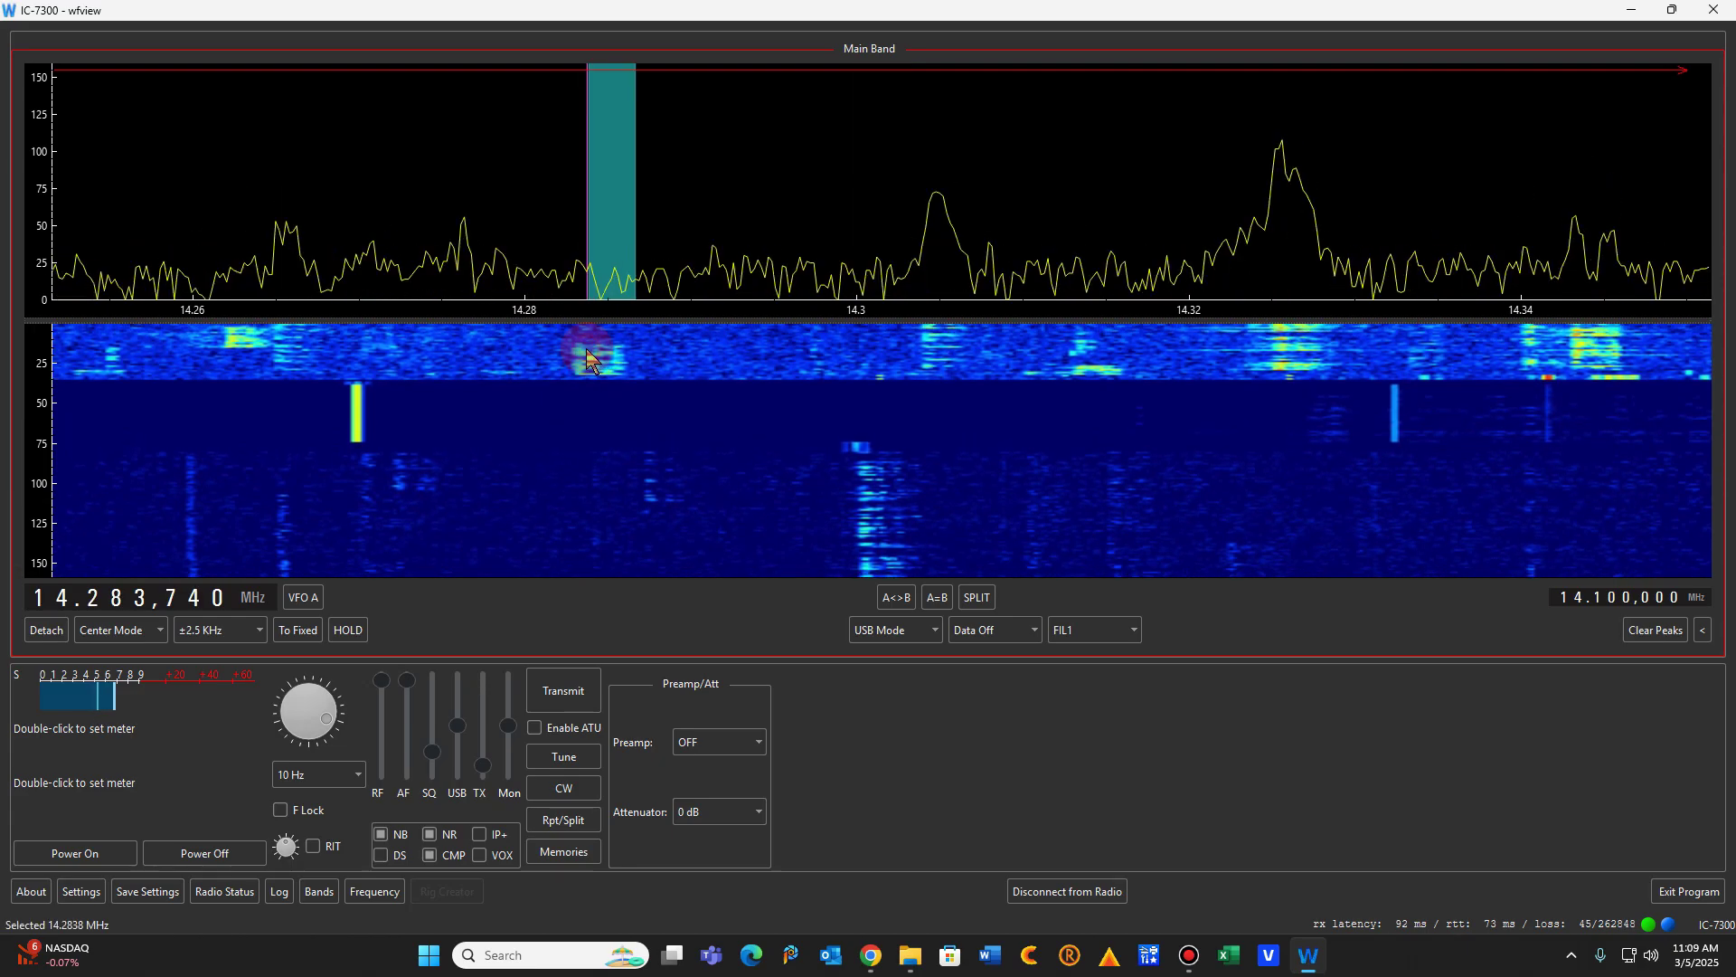
{"action": "left_click", "coordinate": [1266, 339]}
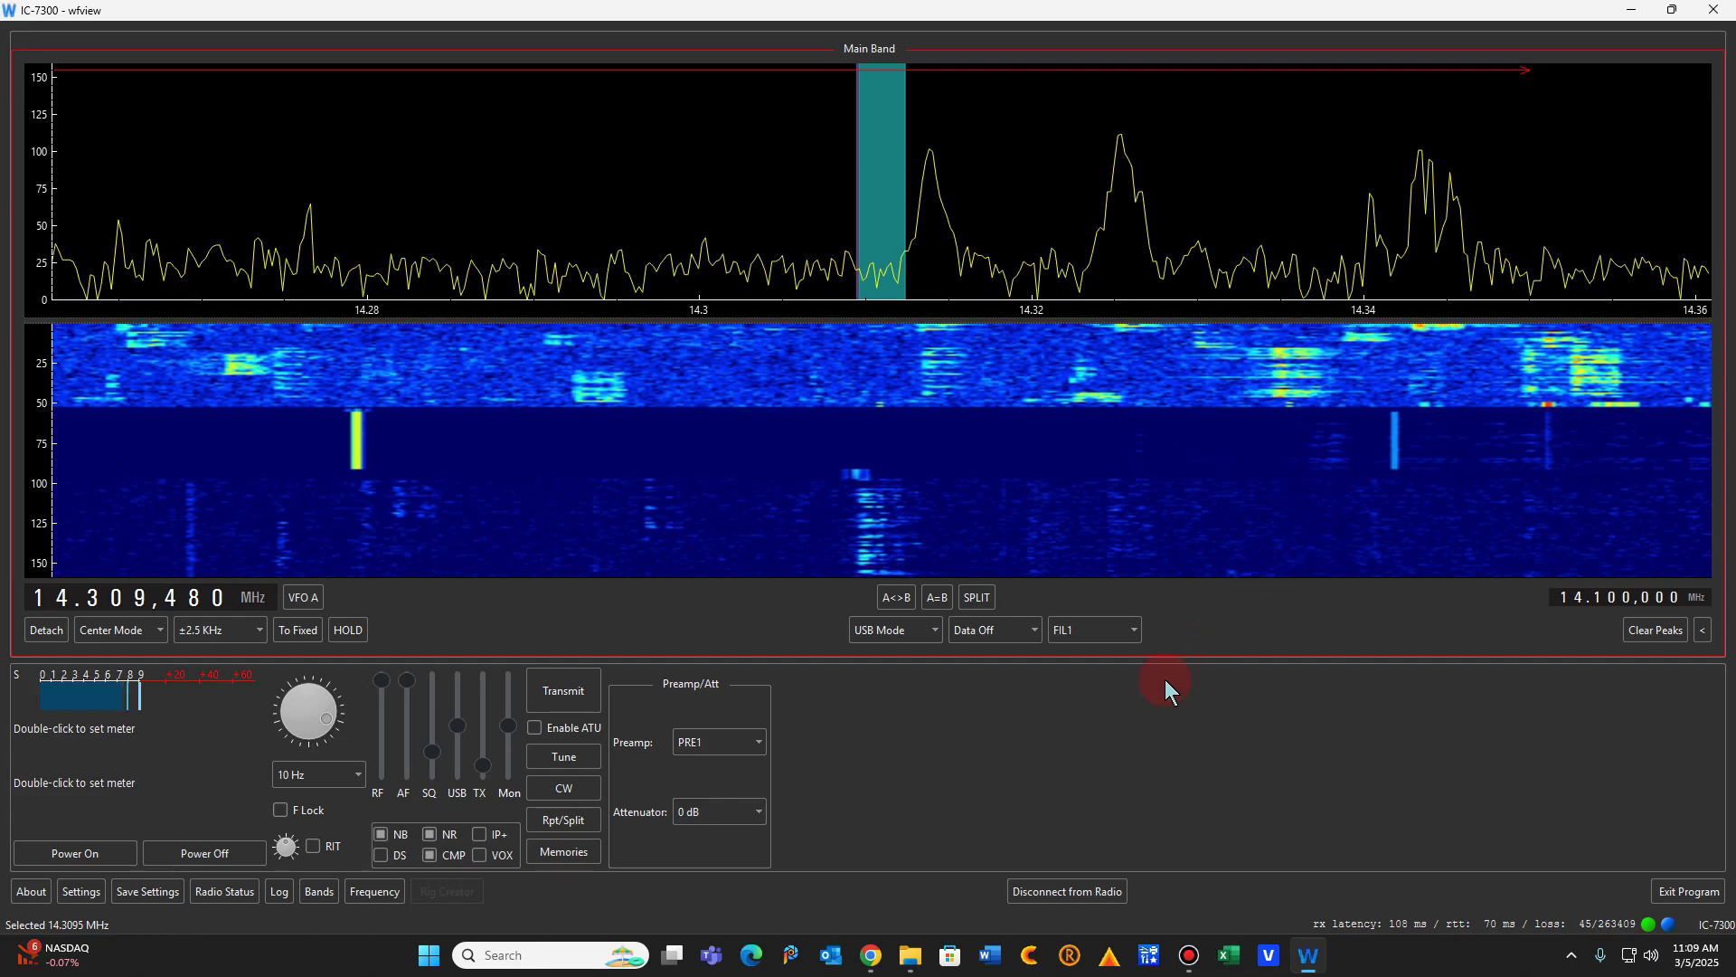
Step: Keep the tuning step at 10 Hz and tune VFO A down to 14.307,390 MHz
{"action": "left_click", "coordinate": [307, 746]}
{"action": "mouse_move", "coordinate": [307, 746]}
{"action": "left_mouse_down"}
{"action": "mouse_move", "coordinate": [280, 678]}
{"action": "mouse_move", "coordinate": [291, 743]}
{"action": "mouse_move", "coordinate": [303, 692]}
{"action": "mouse_move", "coordinate": [279, 706]}
{"action": "mouse_move", "coordinate": [329, 729]}
{"action": "mouse_move", "coordinate": [323, 769]}
{"action": "mouse_move", "coordinate": [298, 762]}
{"action": "mouse_move", "coordinate": [321, 784]}
{"action": "left_mouse_up"}
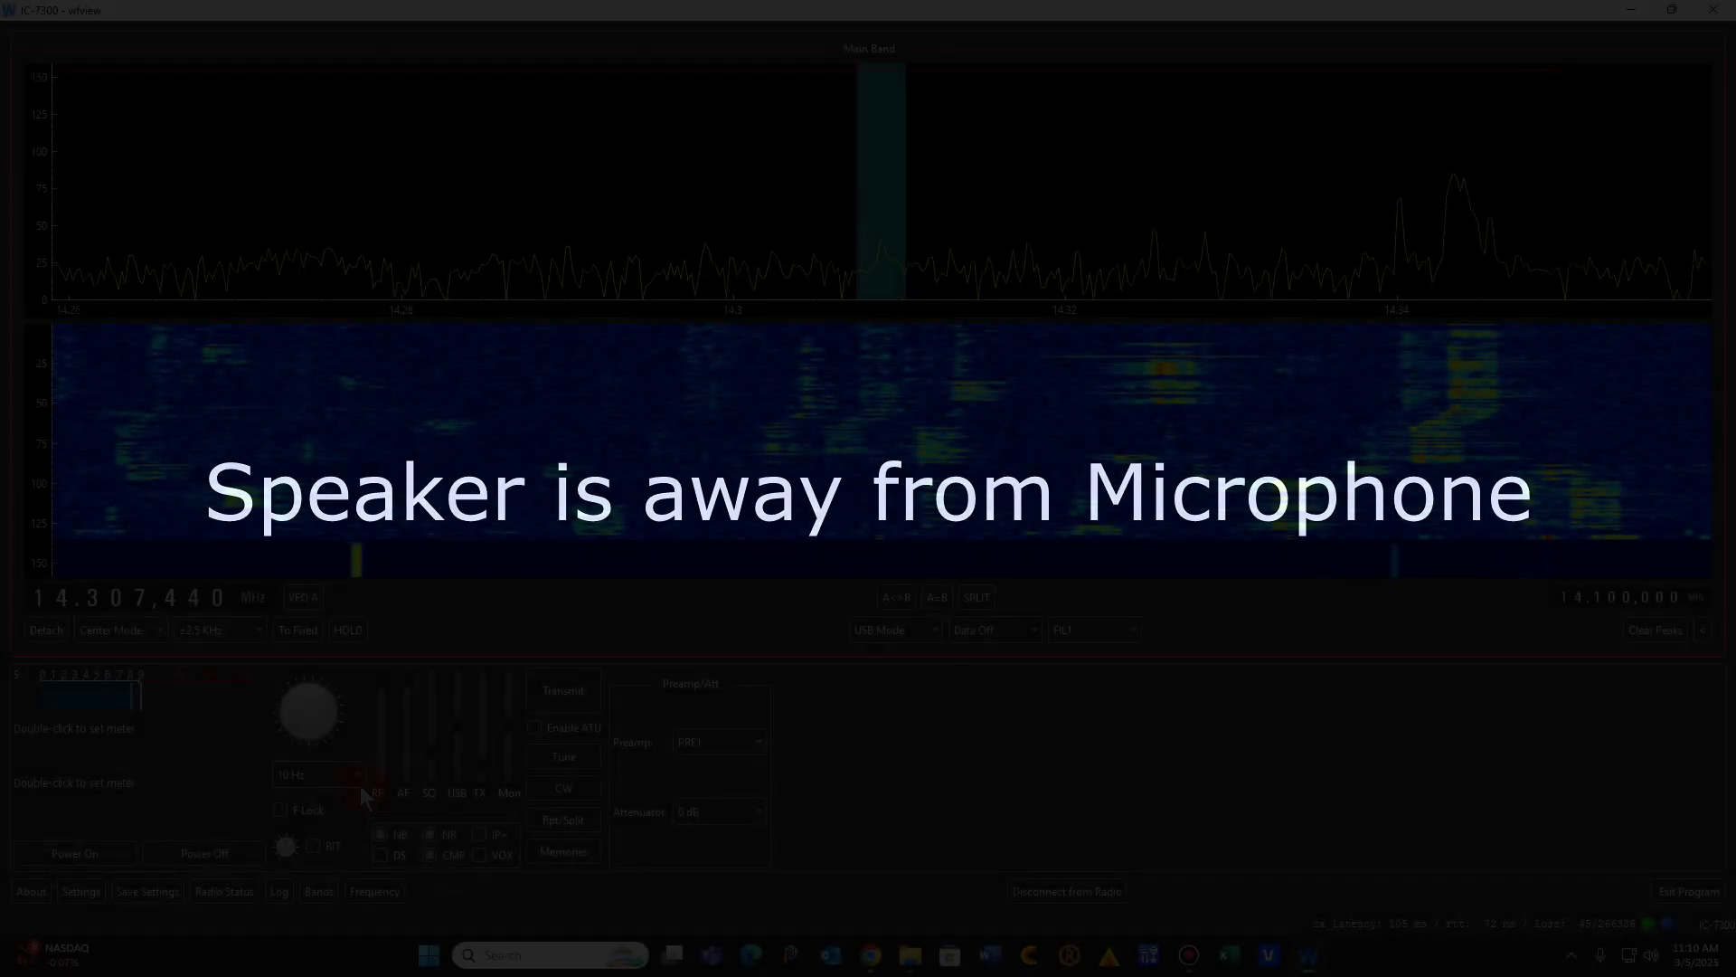
{"action": "left_click", "coordinate": [356, 774]}
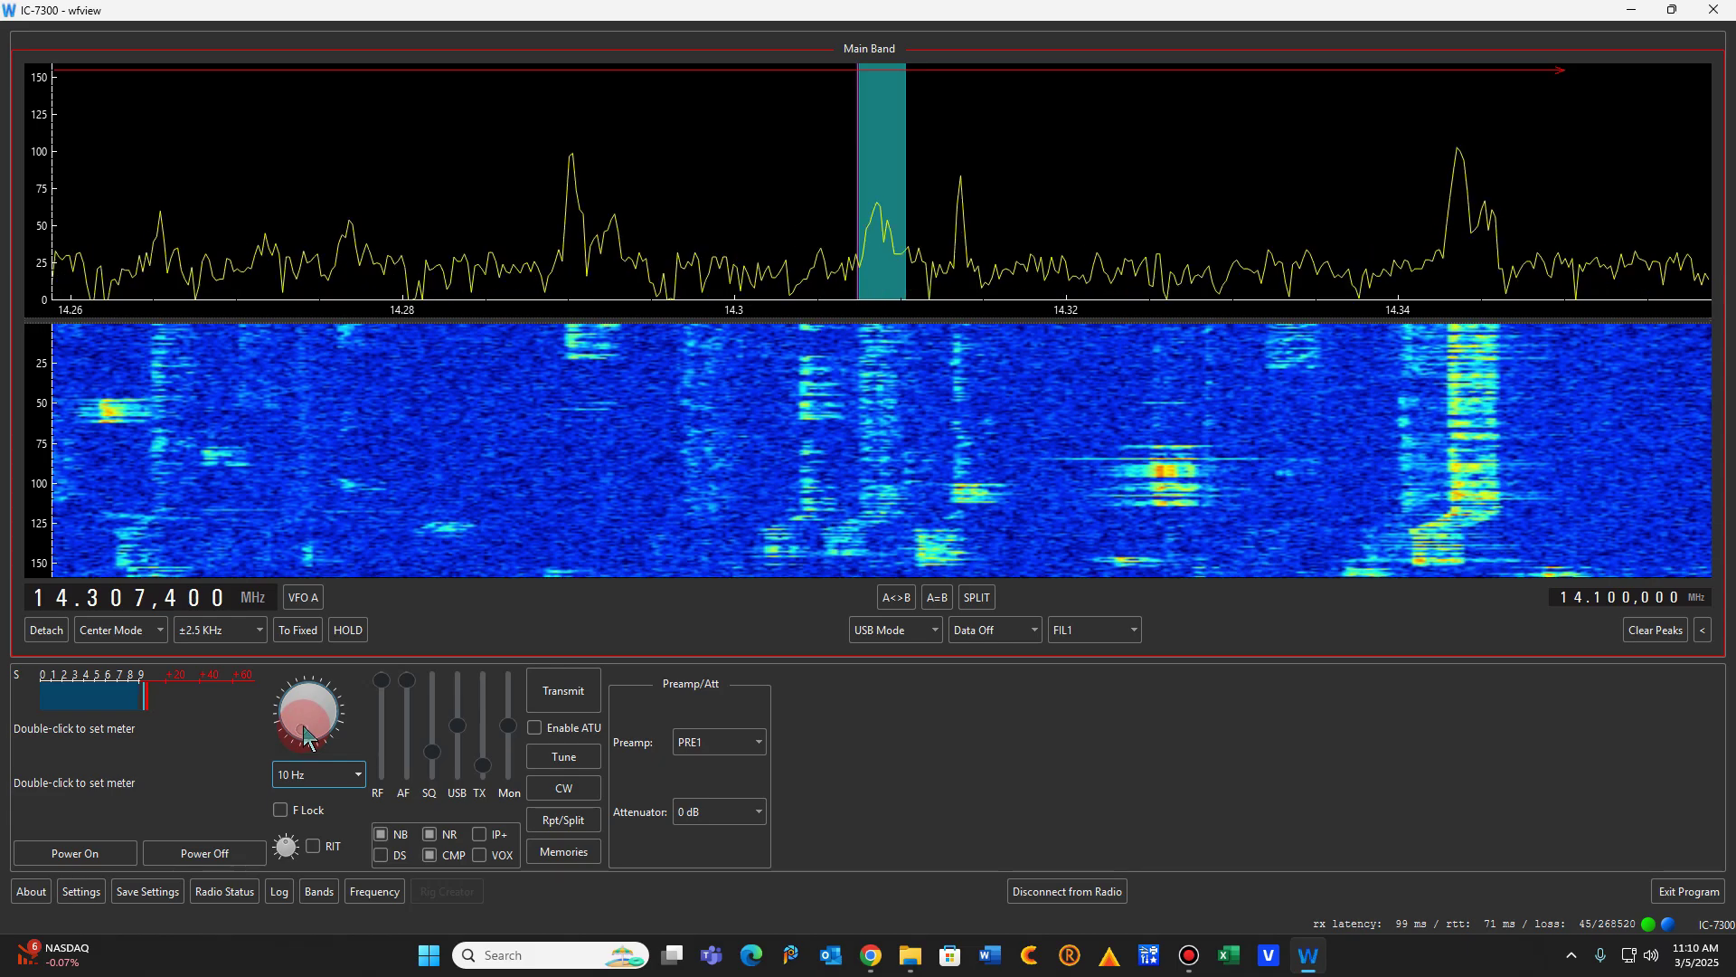
{"action": "left_click", "coordinate": [308, 737]}
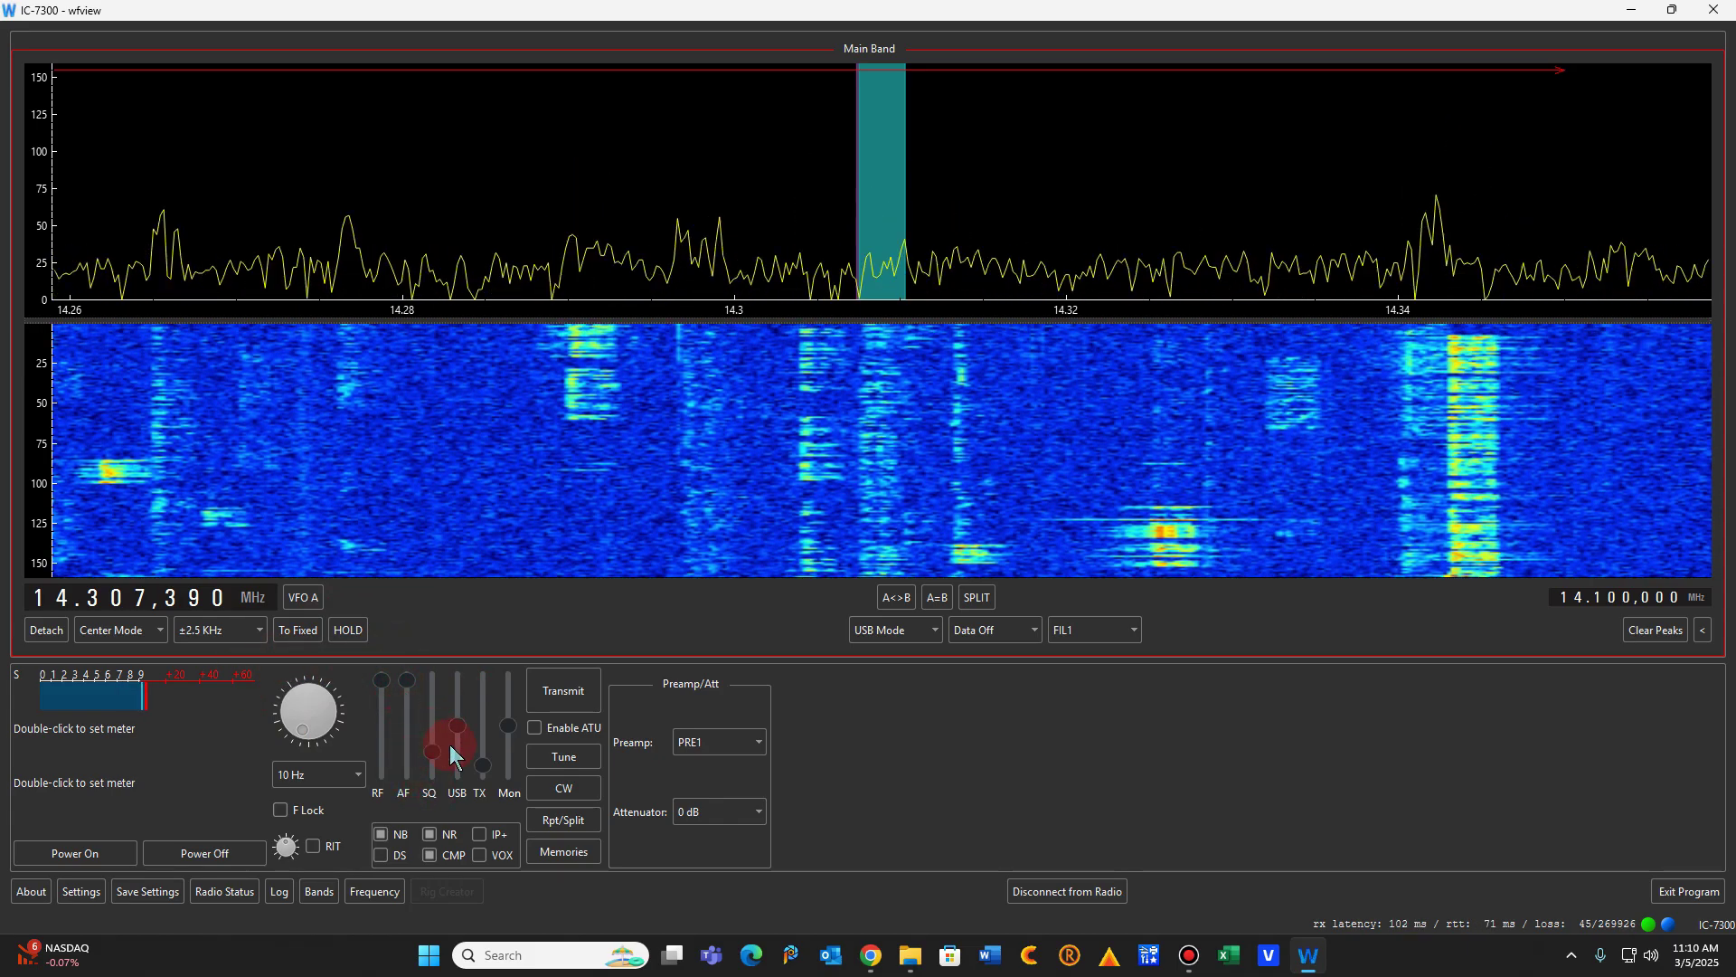
Step: Open the choice of operating modes for the main band
{"action": "left_click", "coordinate": [899, 629]}
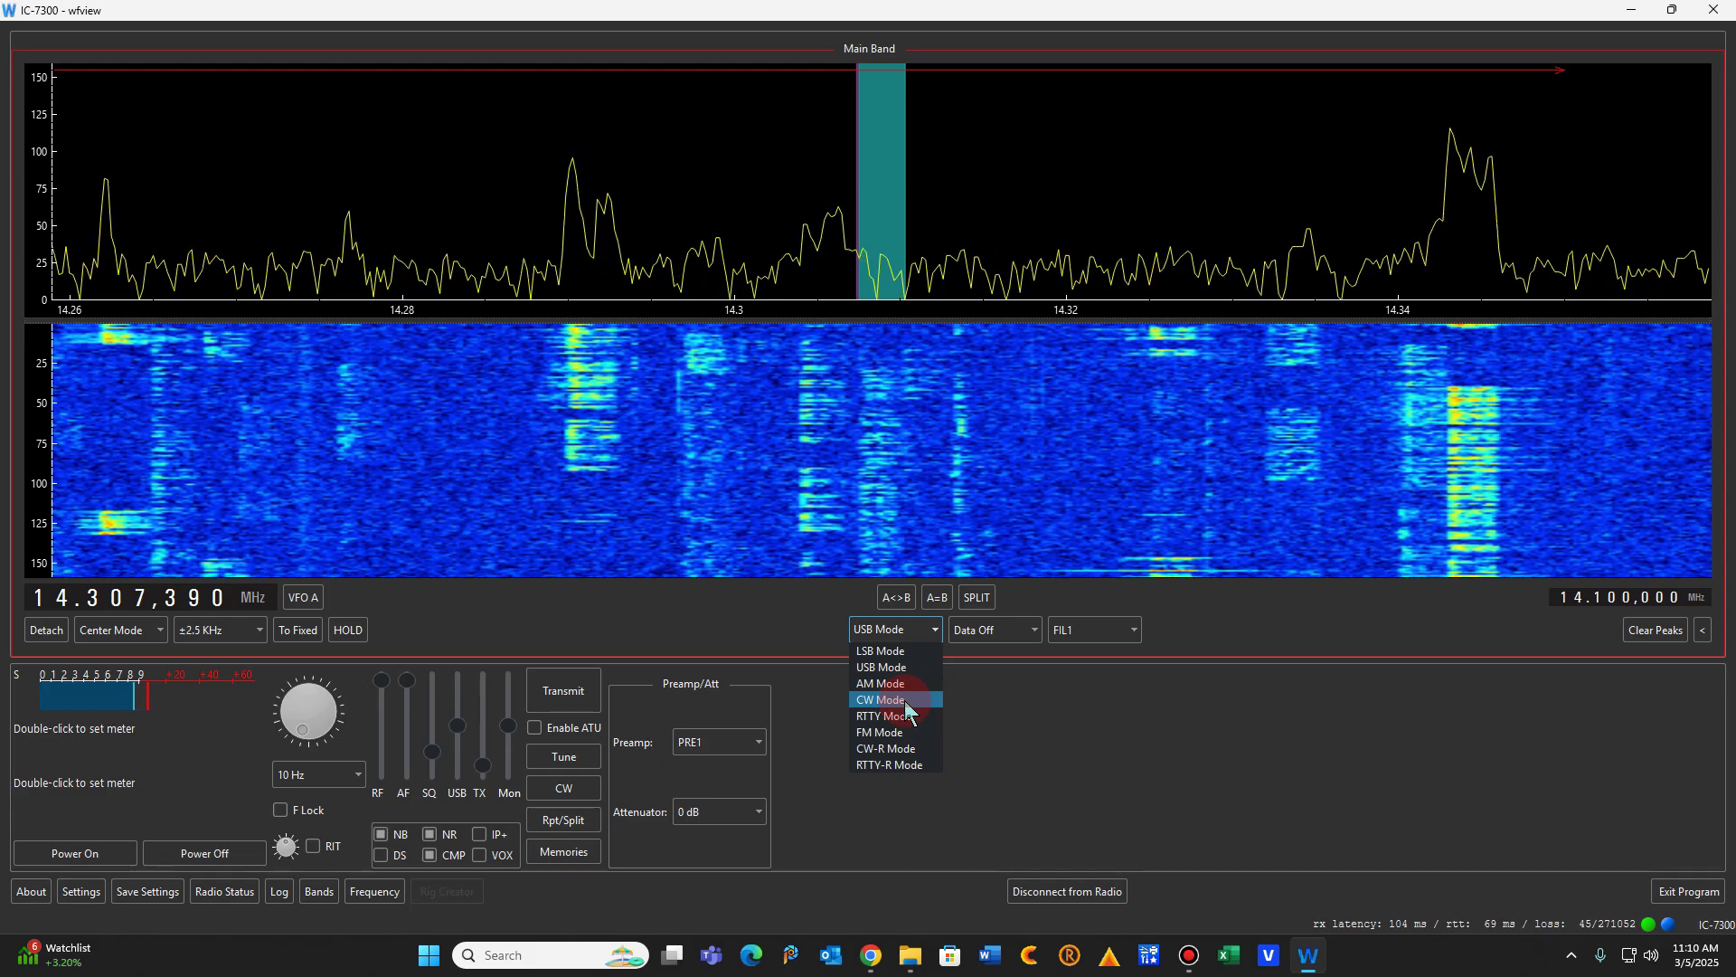